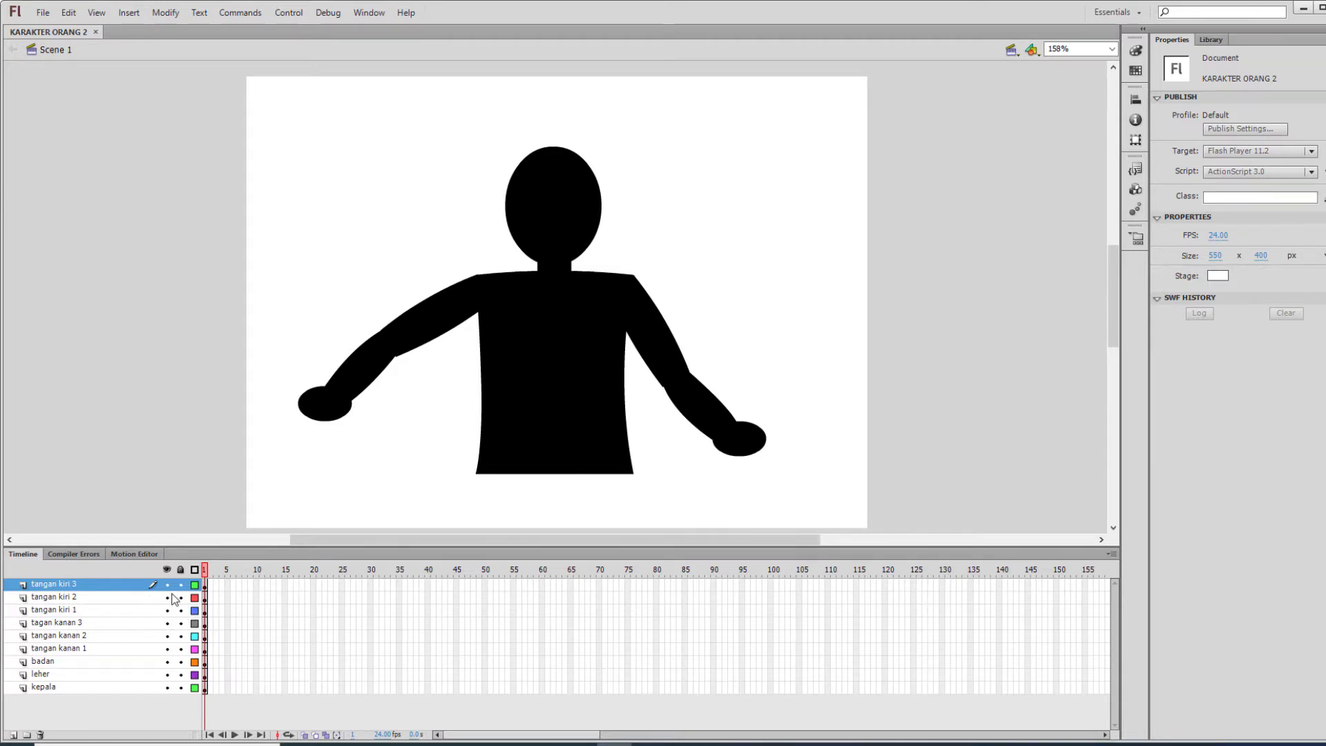
- Inspect the character's separate shapes and their matching layers: the head, upper arms, torso, forearm and hand
{"action": "left_click", "coordinate": [554, 171]}
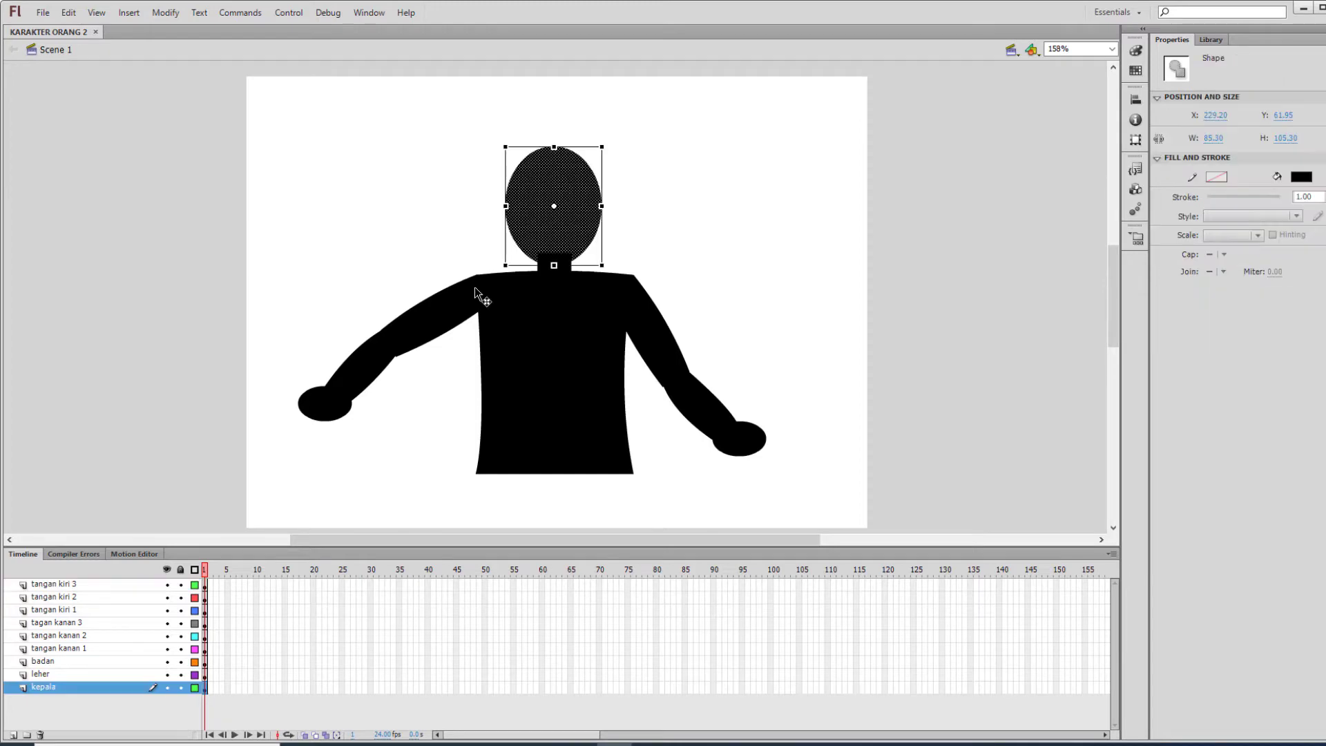
{"action": "left_click", "coordinate": [433, 321]}
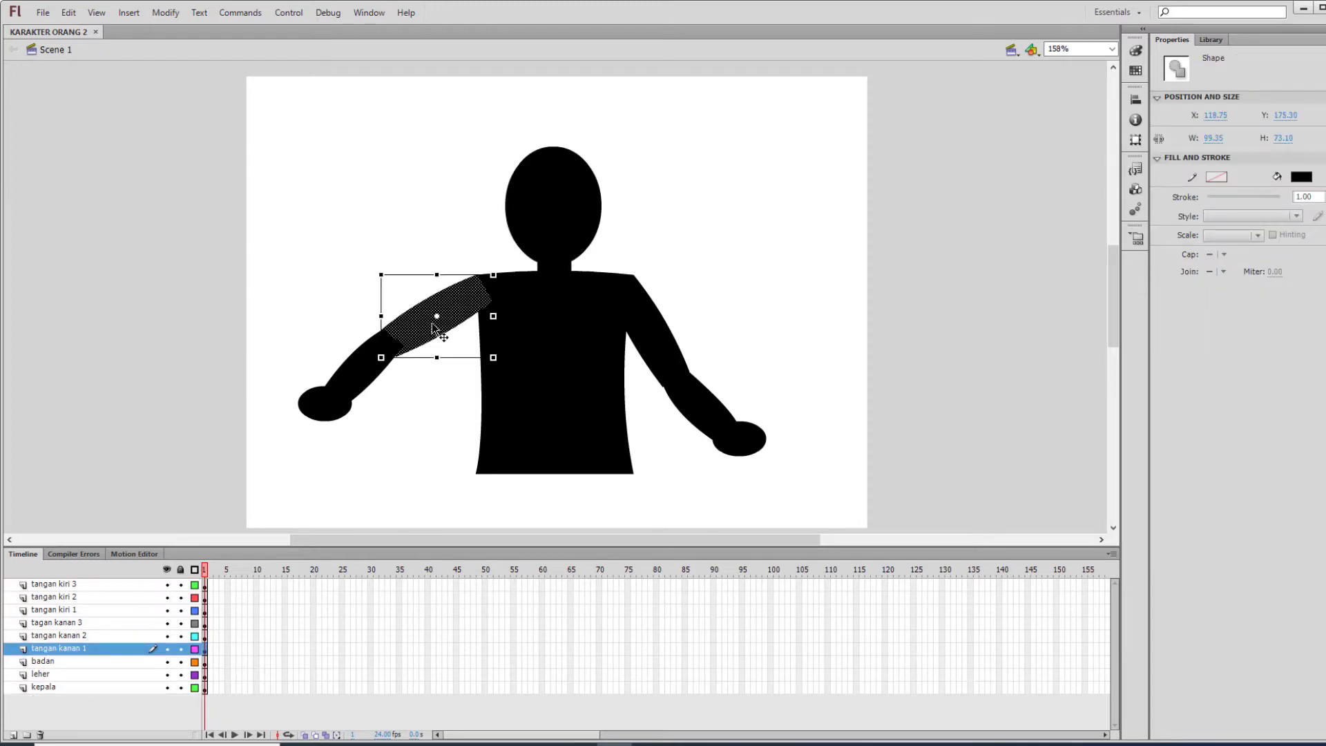
{"action": "left_click", "coordinate": [542, 323]}
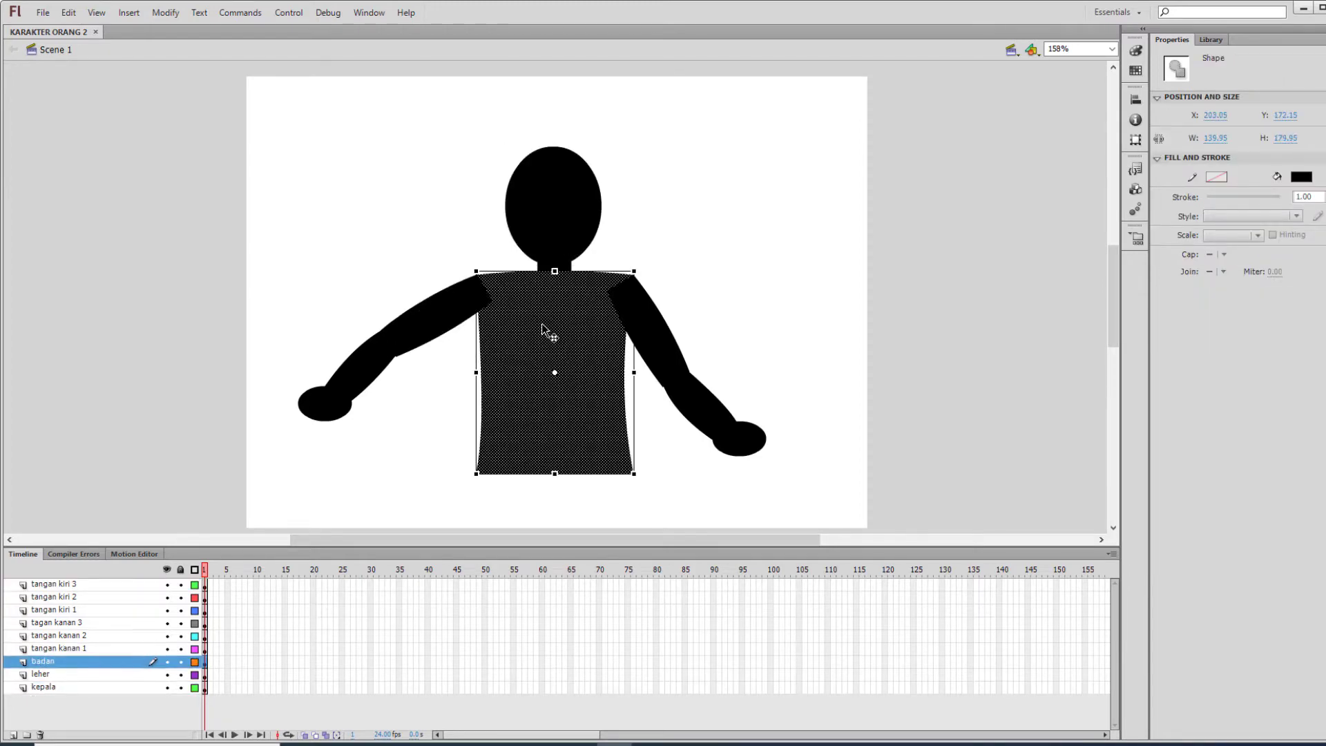
{"action": "left_click", "coordinate": [661, 335]}
{"action": "left_click", "coordinate": [722, 425]}
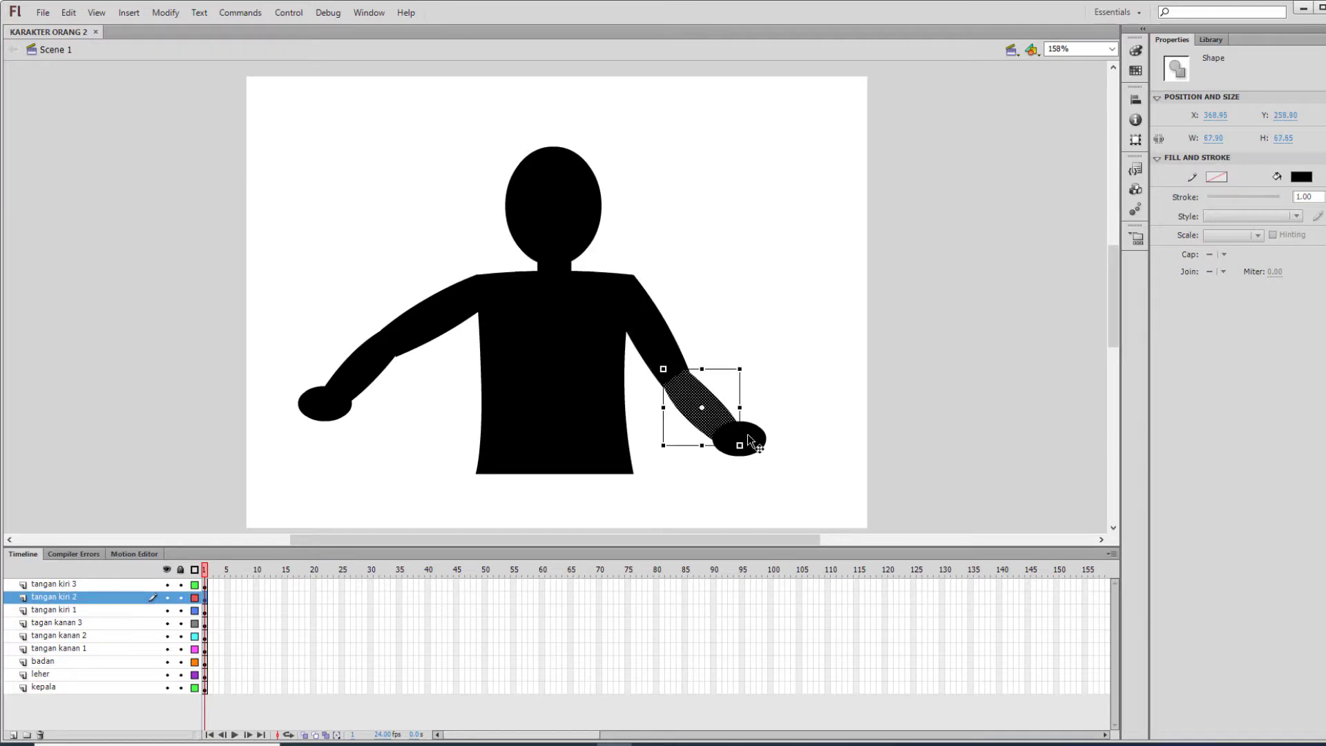
{"action": "left_click", "coordinate": [756, 444]}
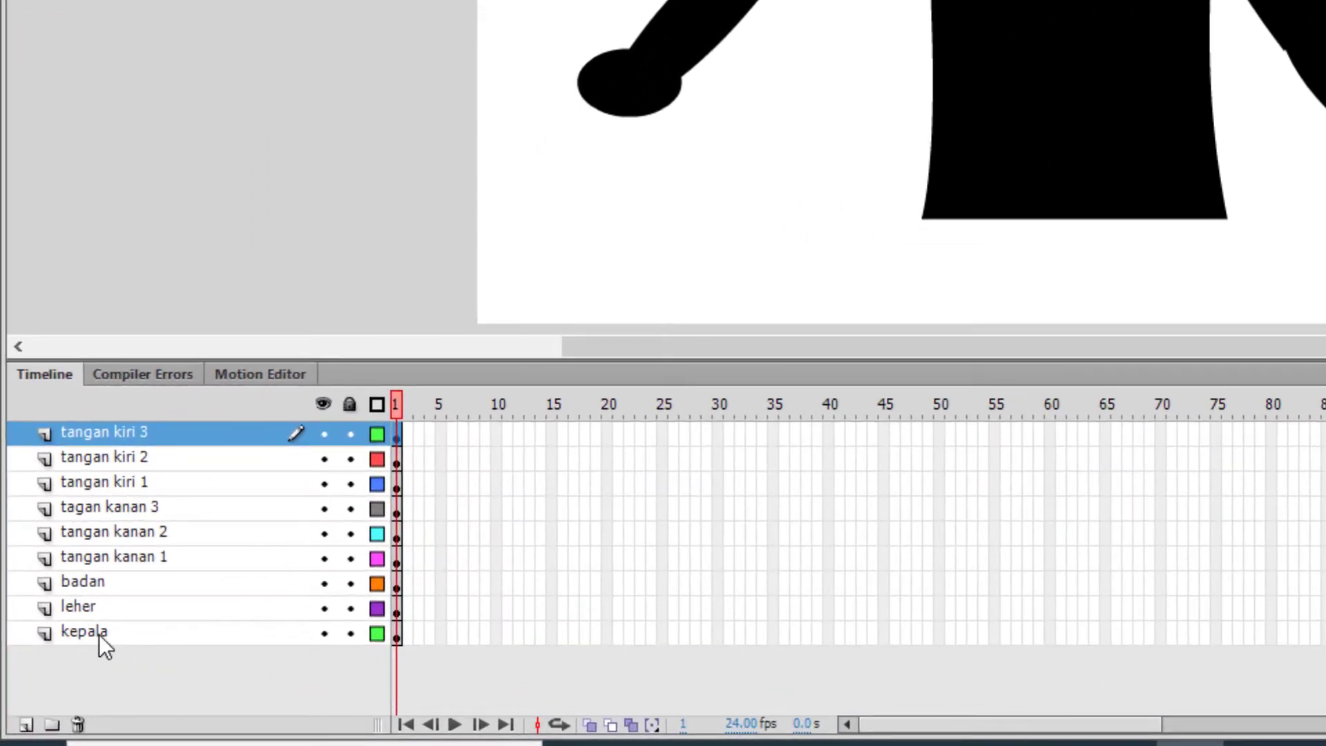
- Hide all nine body-part layers, from tangan kiri 3 to kepala, so the stage is empty
{"action": "left_click", "coordinate": [323, 458]}
{"action": "left_click", "coordinate": [322, 483]}
{"action": "left_click", "coordinate": [324, 509]}
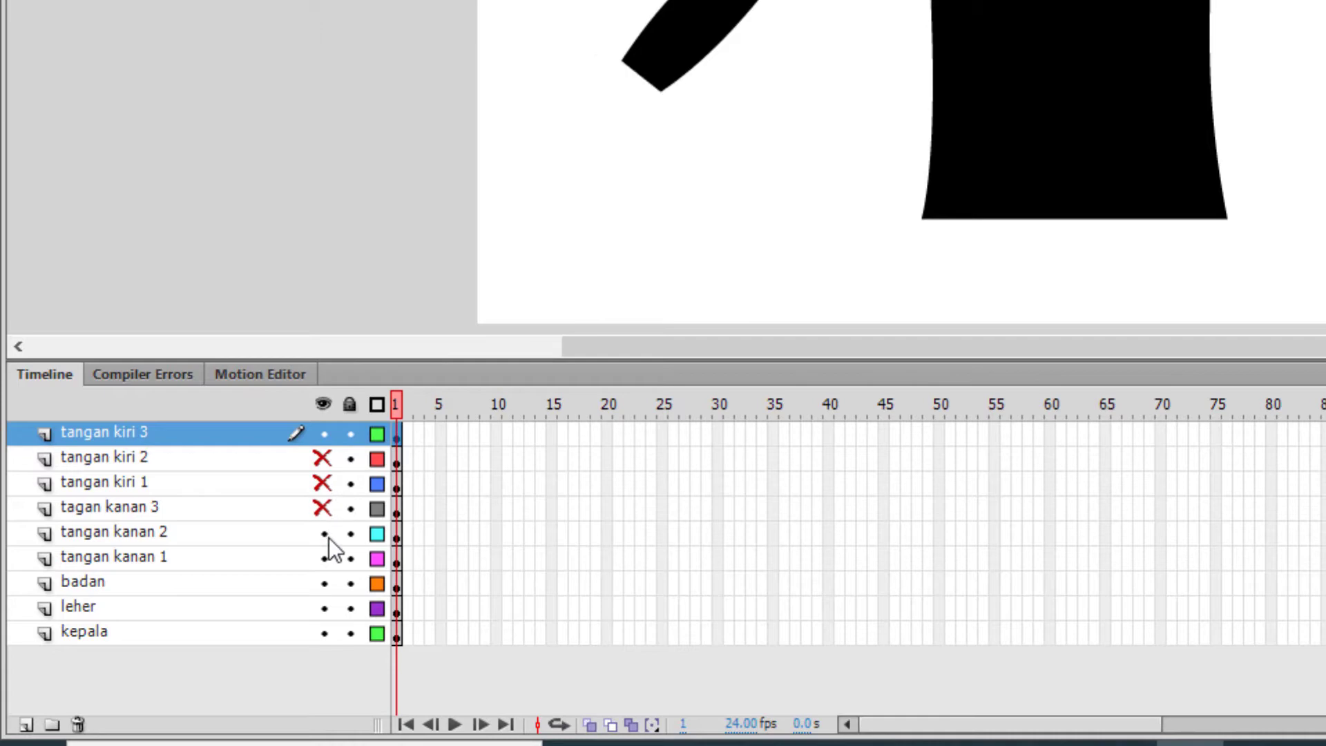
{"action": "left_click", "coordinate": [324, 534]}
{"action": "left_click", "coordinate": [324, 559]}
{"action": "left_click", "coordinate": [324, 584]}
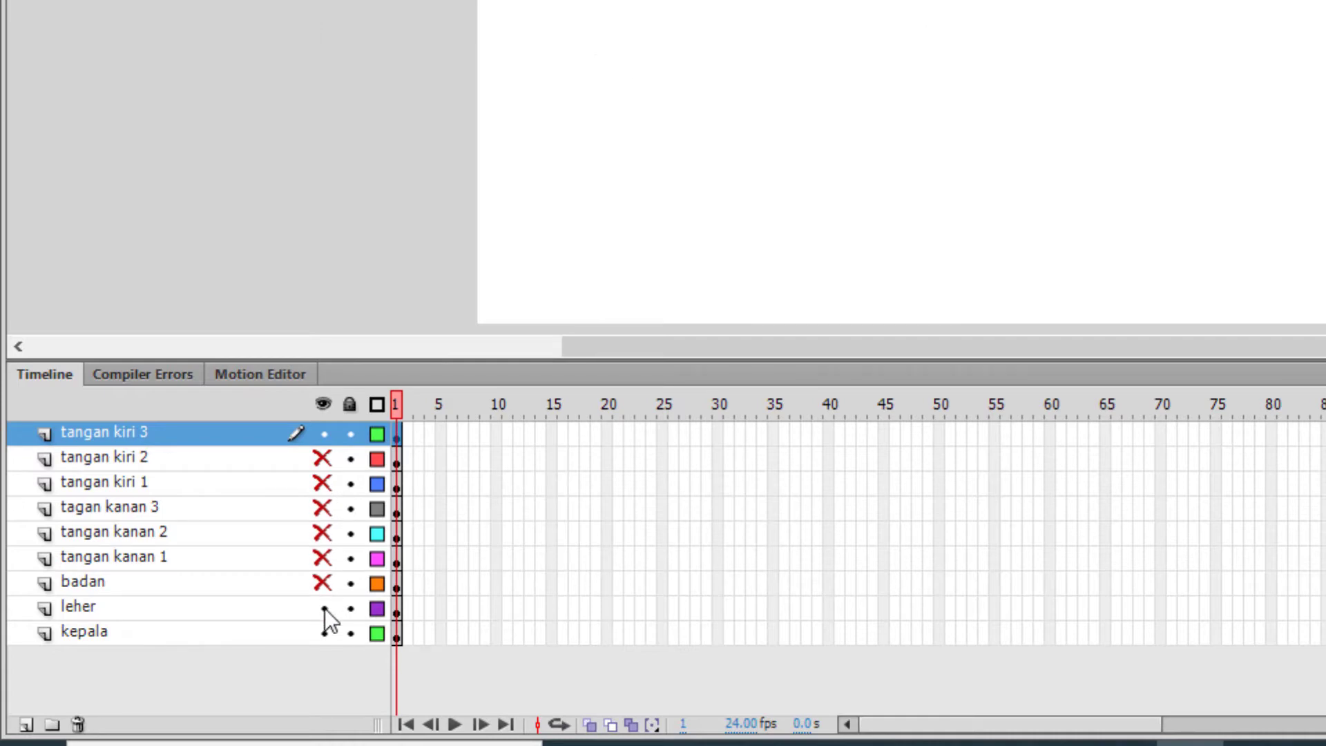
{"action": "left_click", "coordinate": [324, 608]}
{"action": "left_click", "coordinate": [324, 633]}
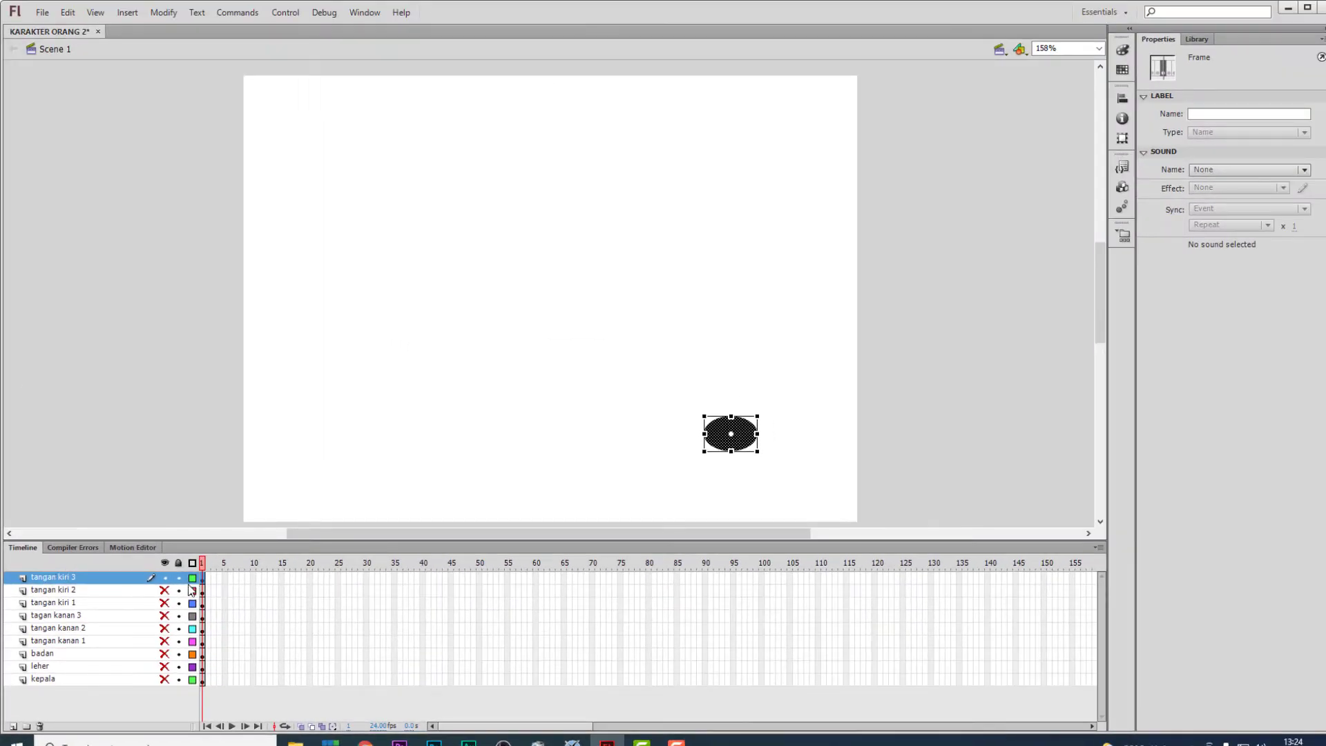
{"action": "left_click", "coordinate": [163, 577]}
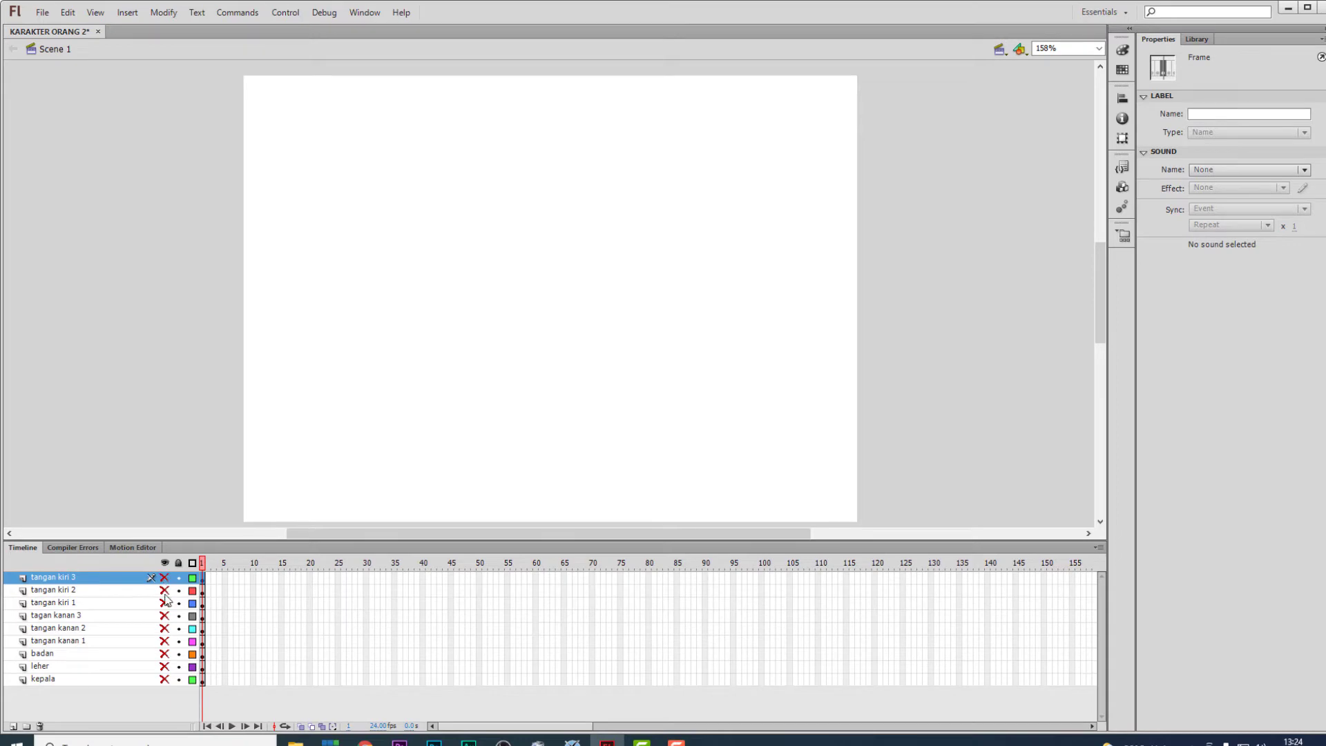
- Show the layers again one by one, from kepala up to tangan kiri 3, to check each part, leaving nothing selected
{"action": "left_click", "coordinate": [164, 679]}
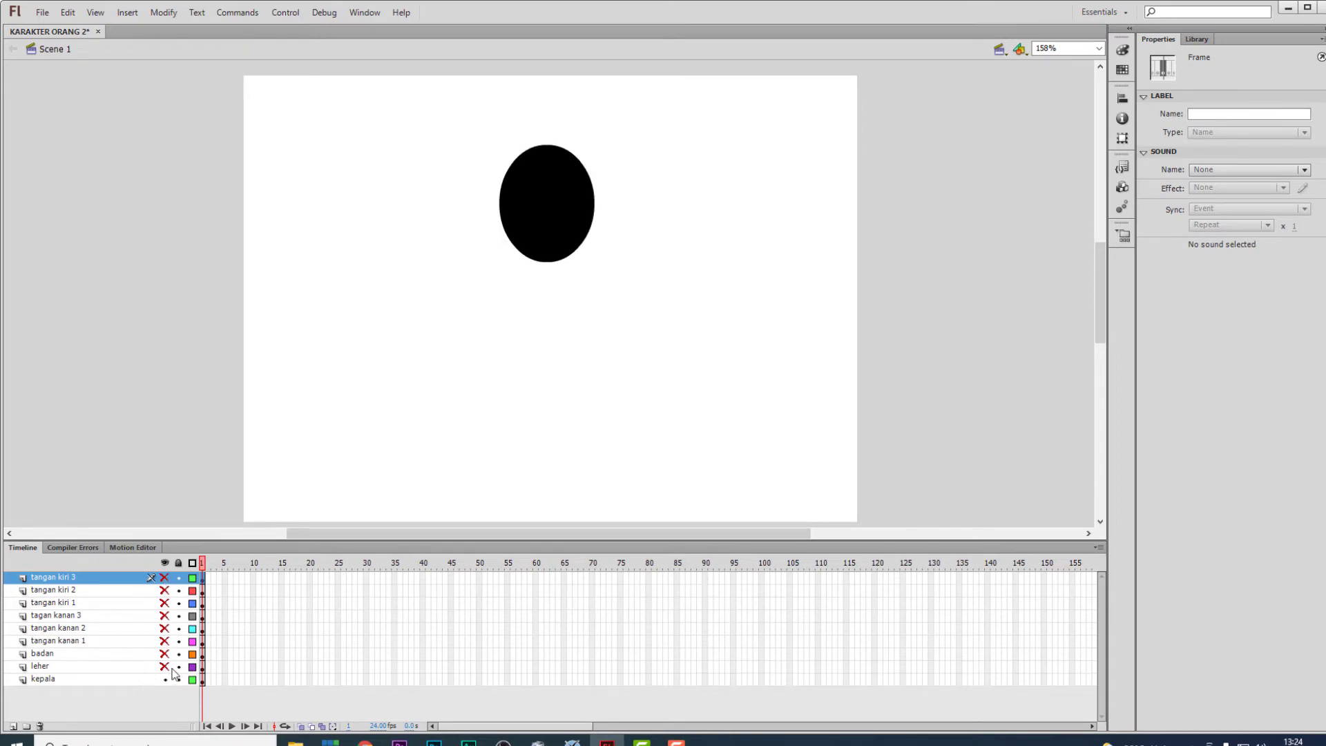
{"action": "left_click", "coordinate": [164, 666]}
{"action": "left_click", "coordinate": [163, 654]}
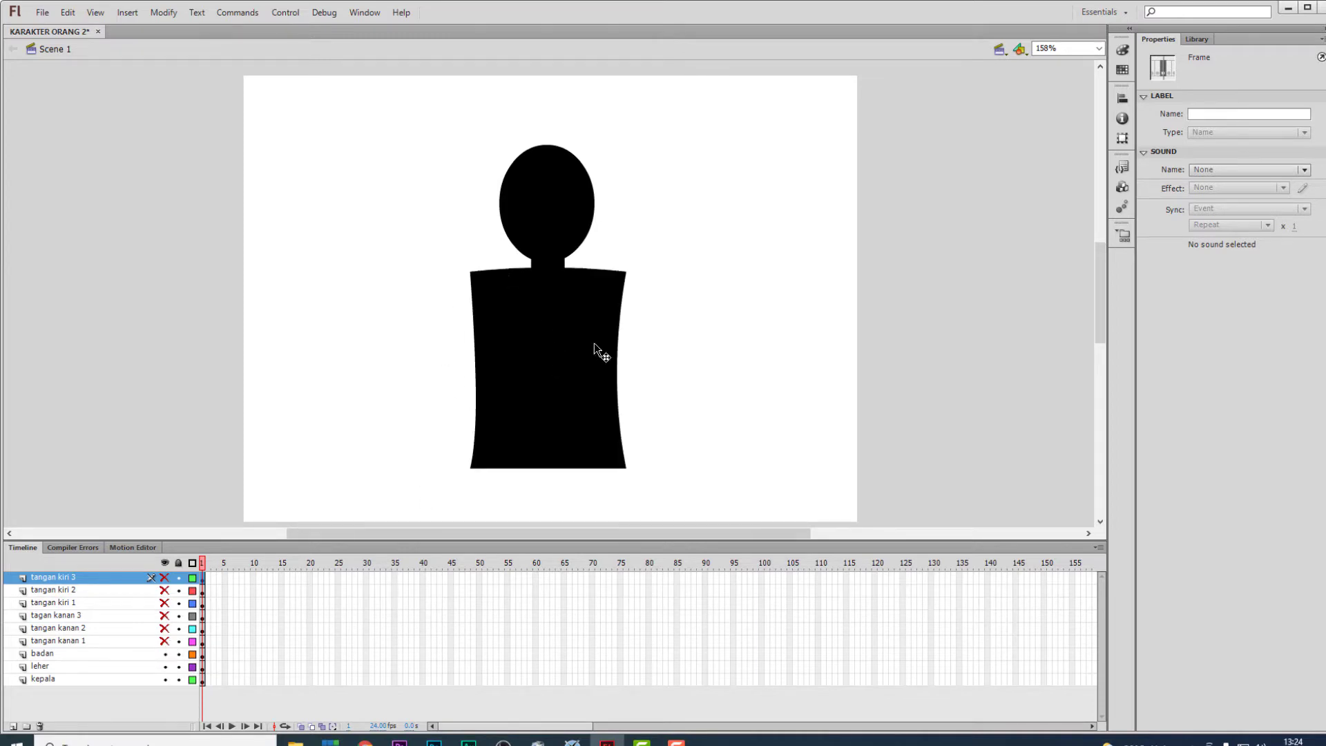
{"action": "left_click", "coordinate": [164, 642]}
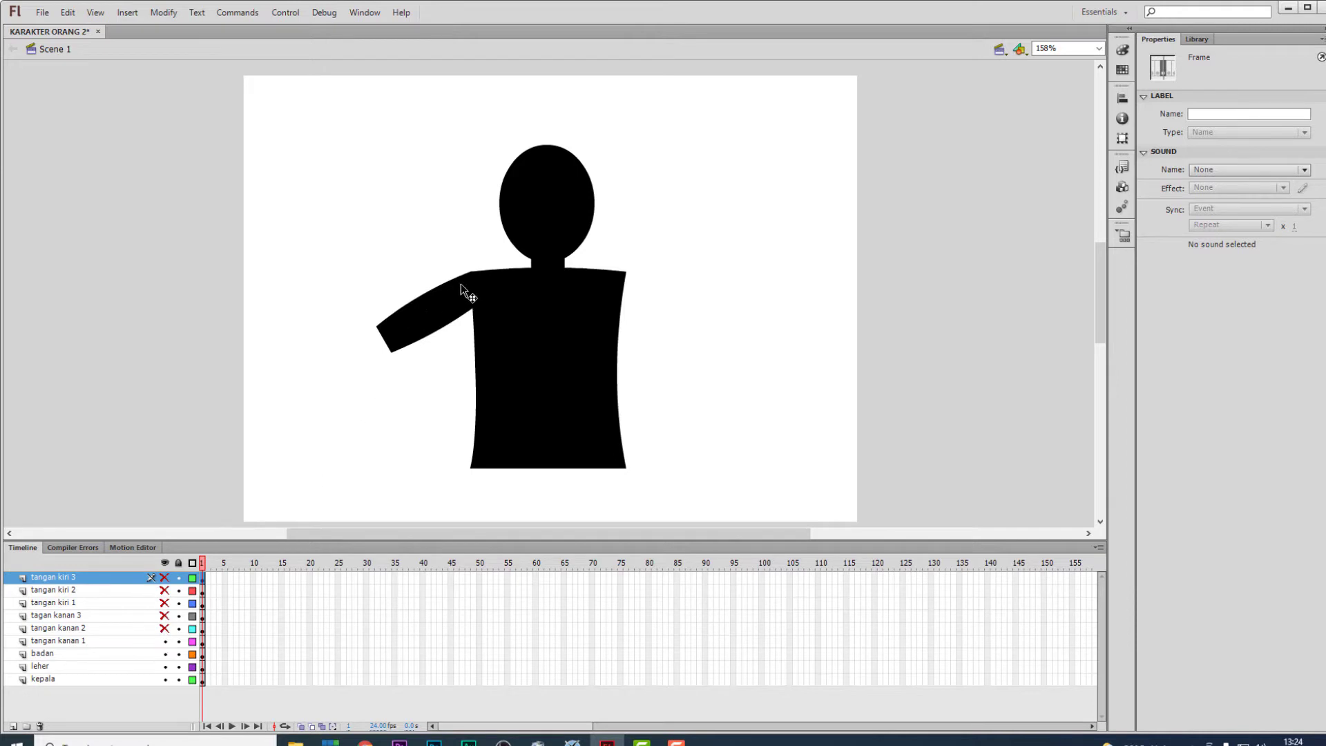
{"action": "left_click", "coordinate": [164, 627]}
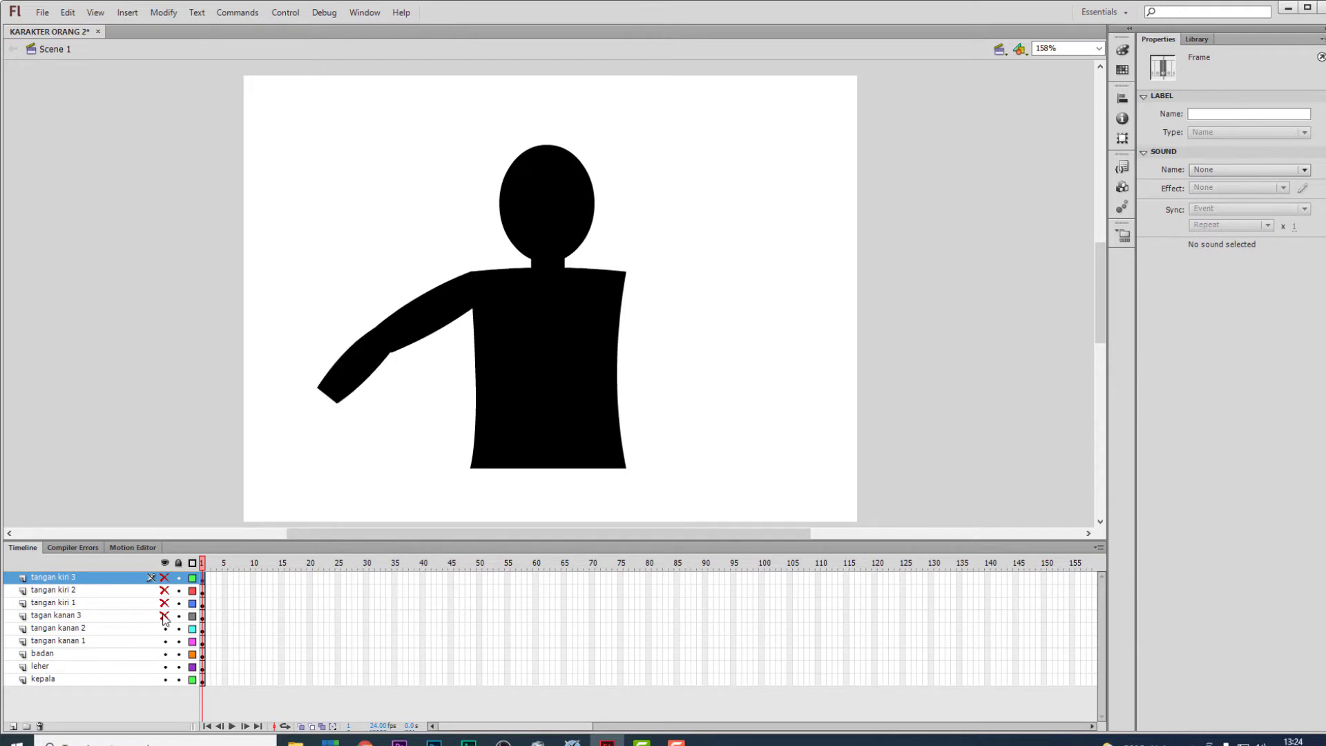
{"action": "left_click", "coordinate": [165, 615]}
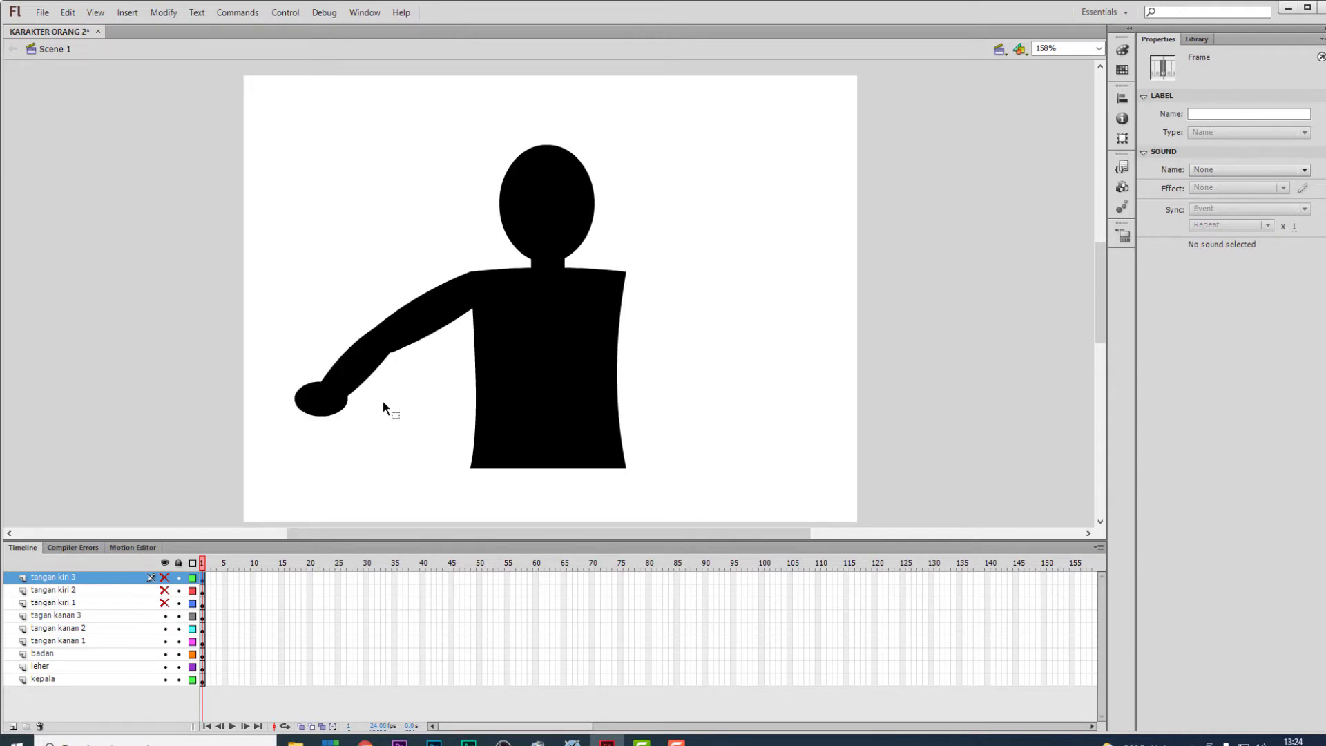
{"action": "left_click", "coordinate": [165, 603]}
{"action": "left_click", "coordinate": [164, 590]}
{"action": "left_click", "coordinate": [164, 577]}
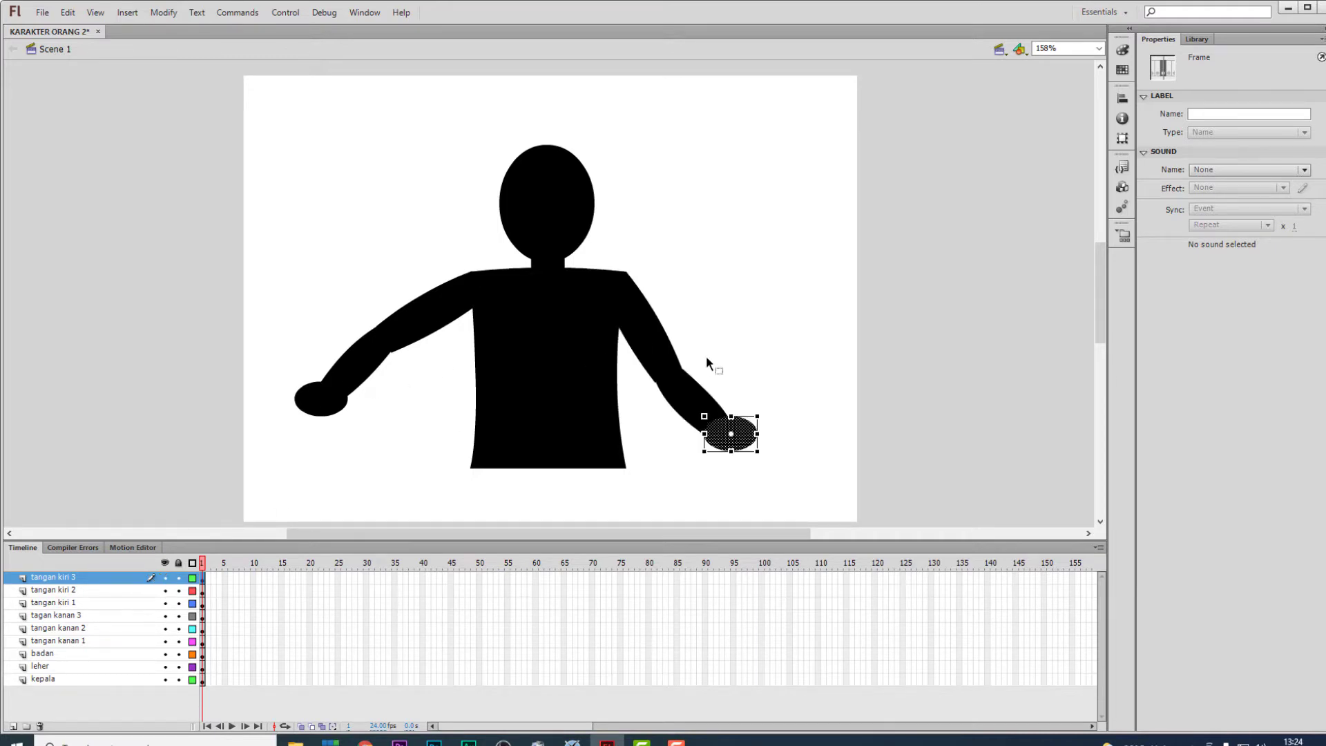
{"action": "left_click", "coordinate": [1013, 399]}
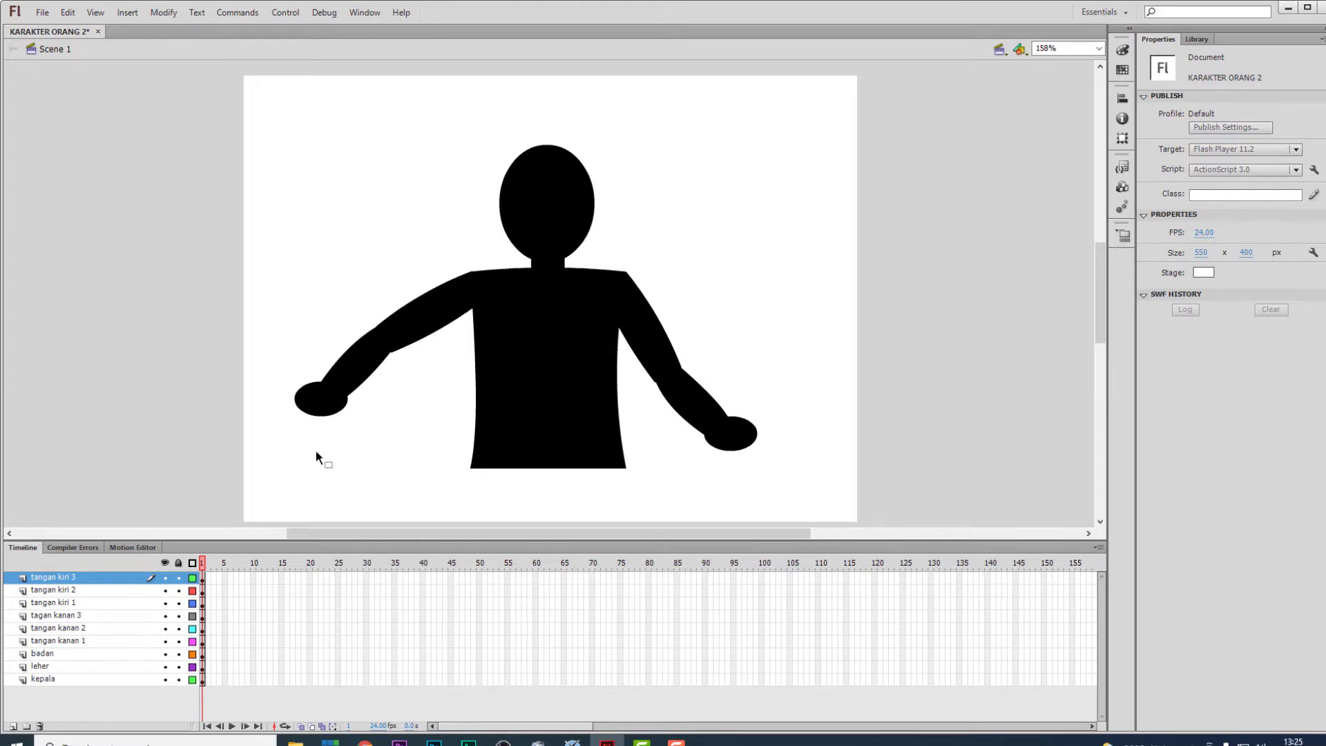
- Convert the head shape on the kepala layer to a movie clip symbol named kepala
{"action": "left_click", "coordinate": [202, 680]}
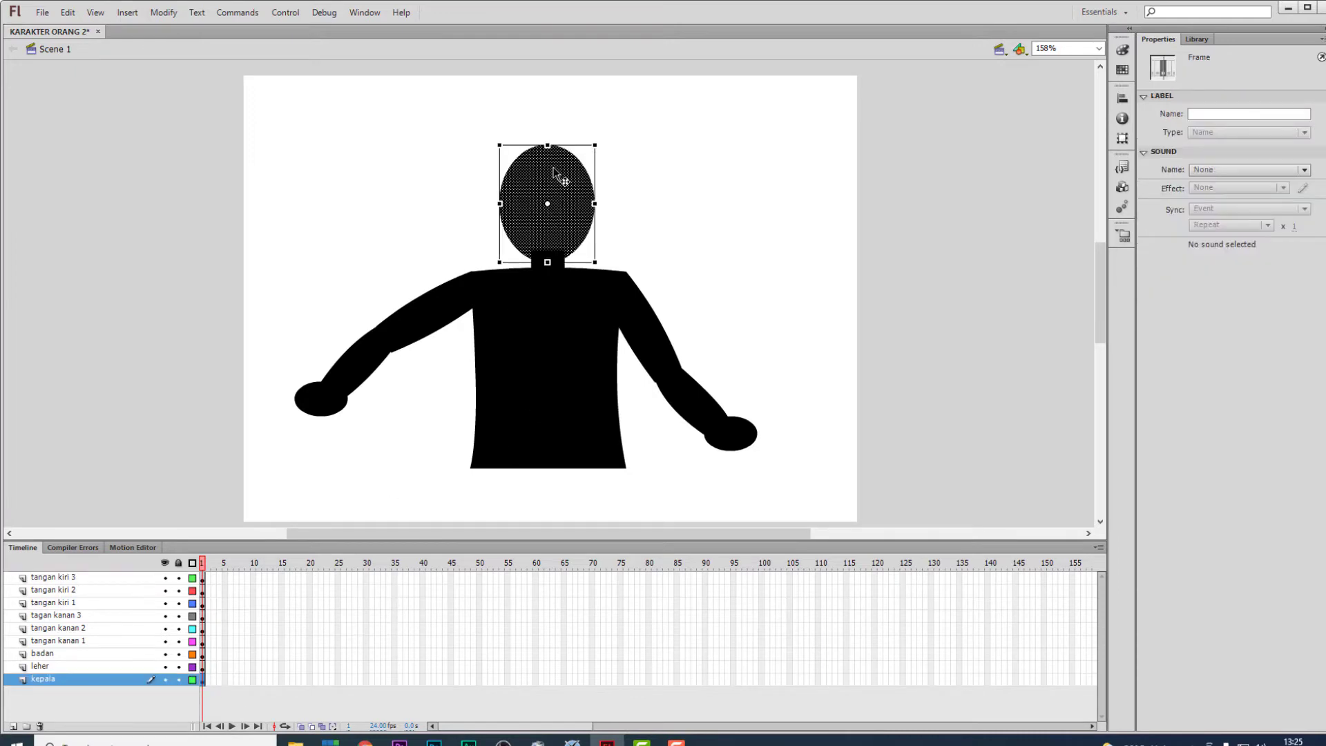
{"action": "left_click", "coordinate": [232, 13]}
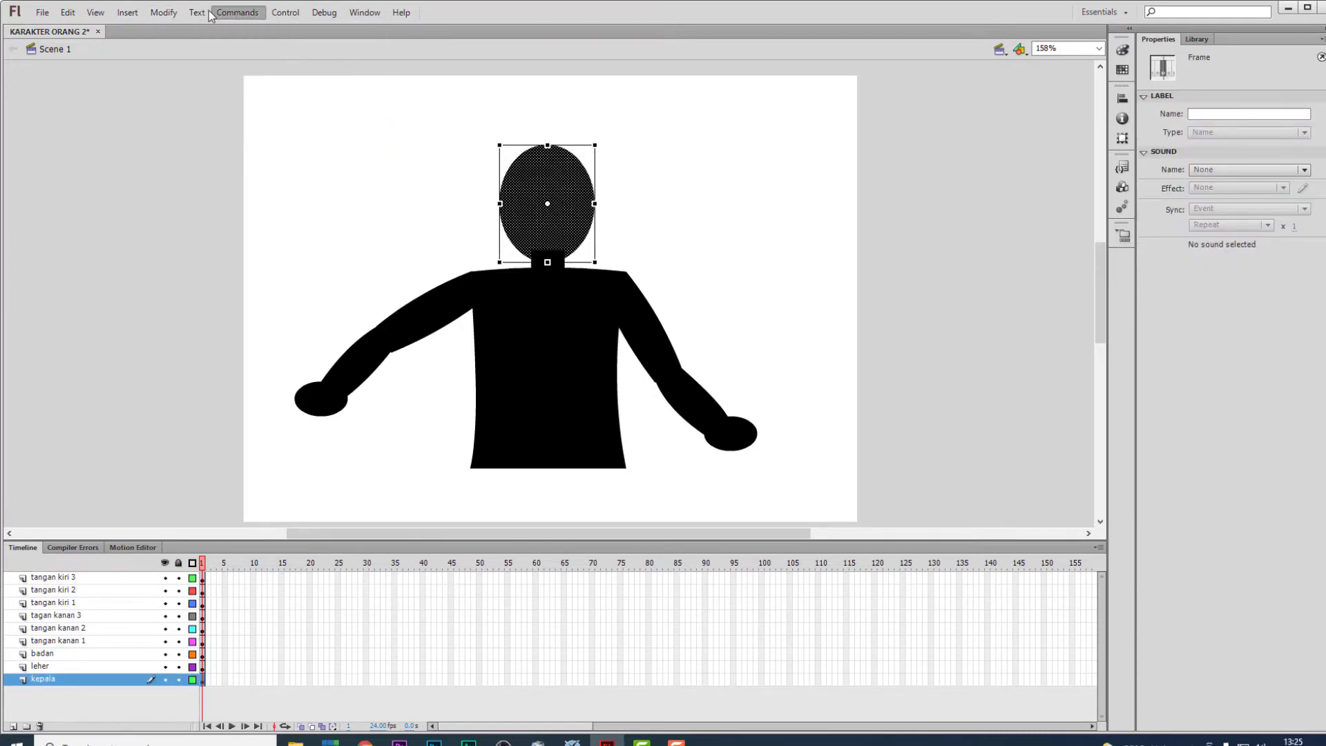
{"action": "mouse_move", "coordinate": [158, 14]}
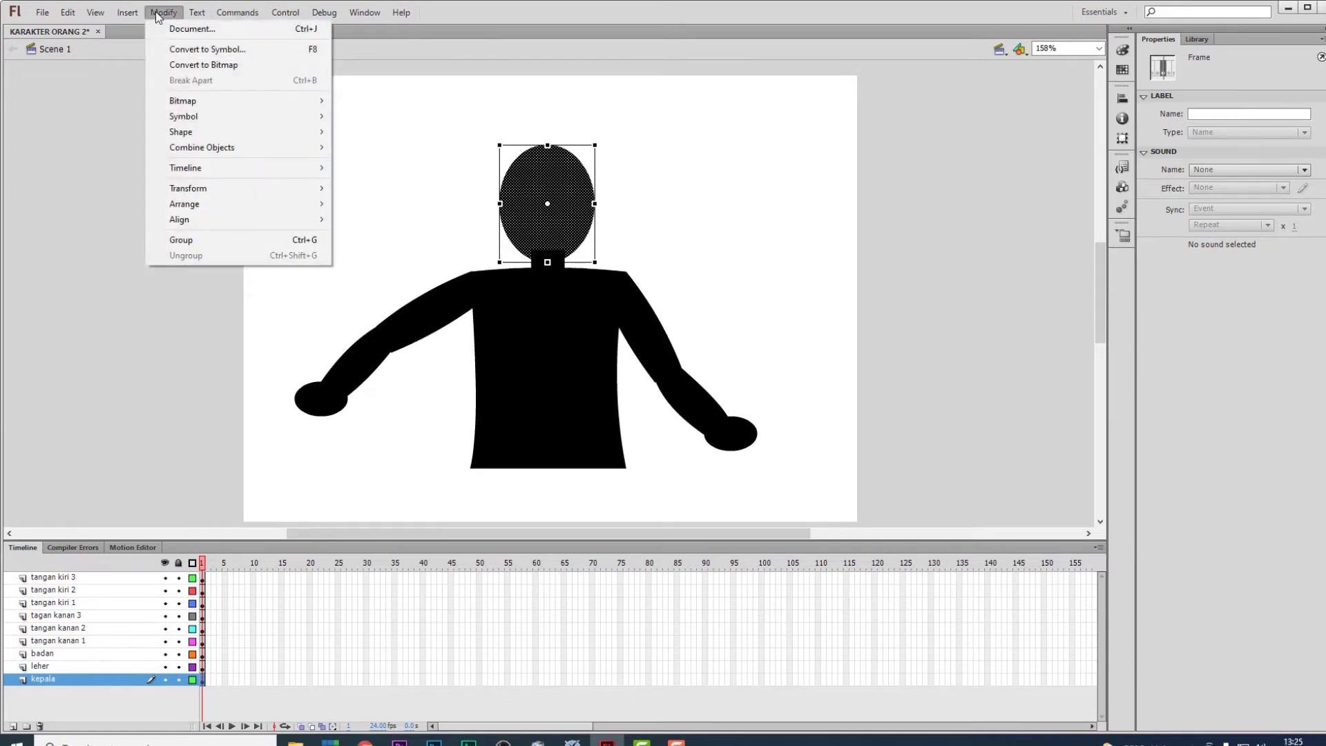
{"action": "left_click", "coordinate": [298, 56]}
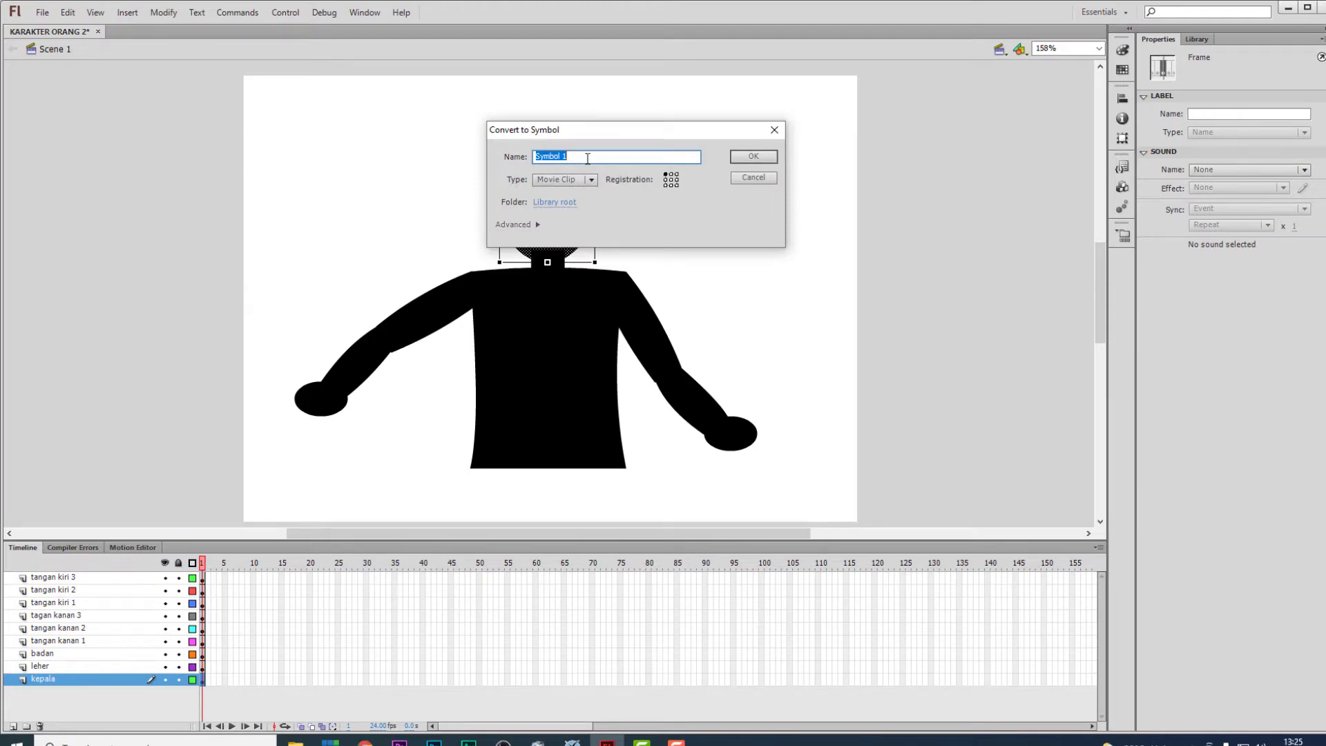
{"action": "type", "text": "kepala"}
{"action": "key", "text": "Return"}
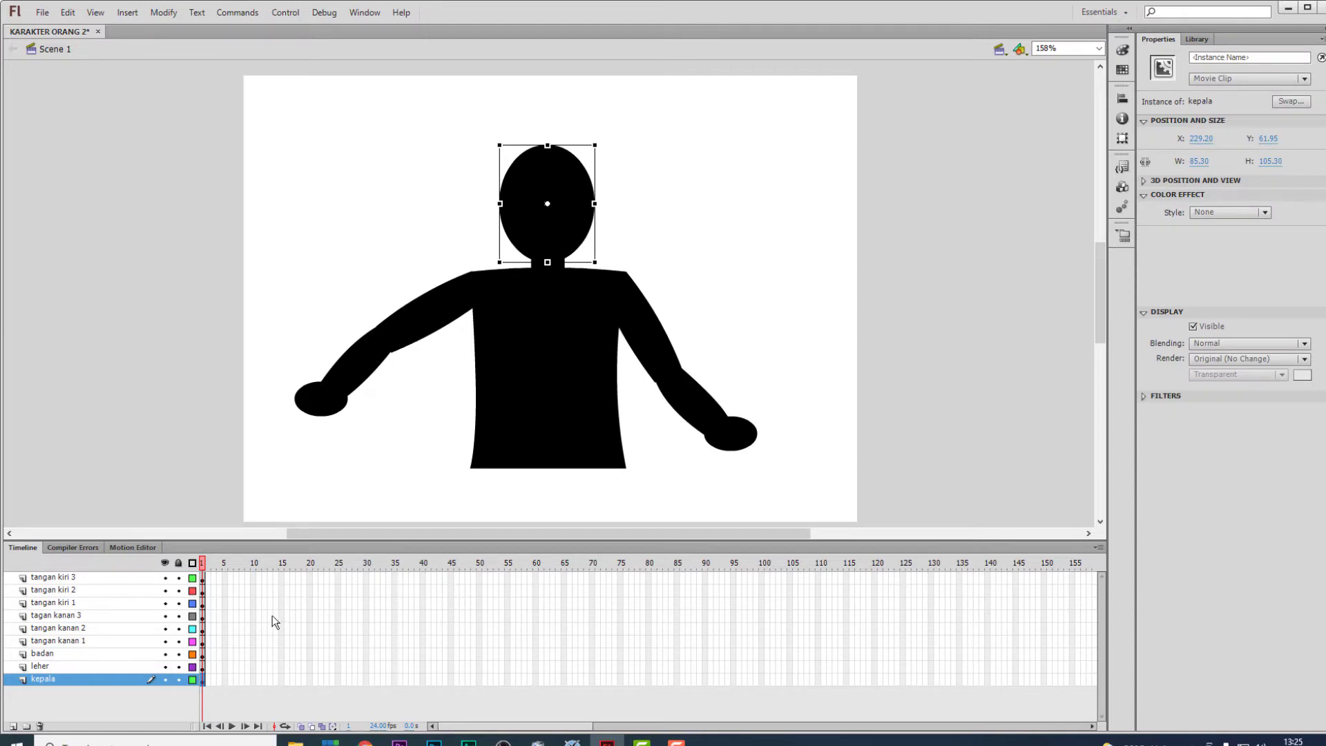
- Convert the neck shape on the leher layer to a movie clip symbol named leher
{"action": "left_click", "coordinate": [202, 667]}
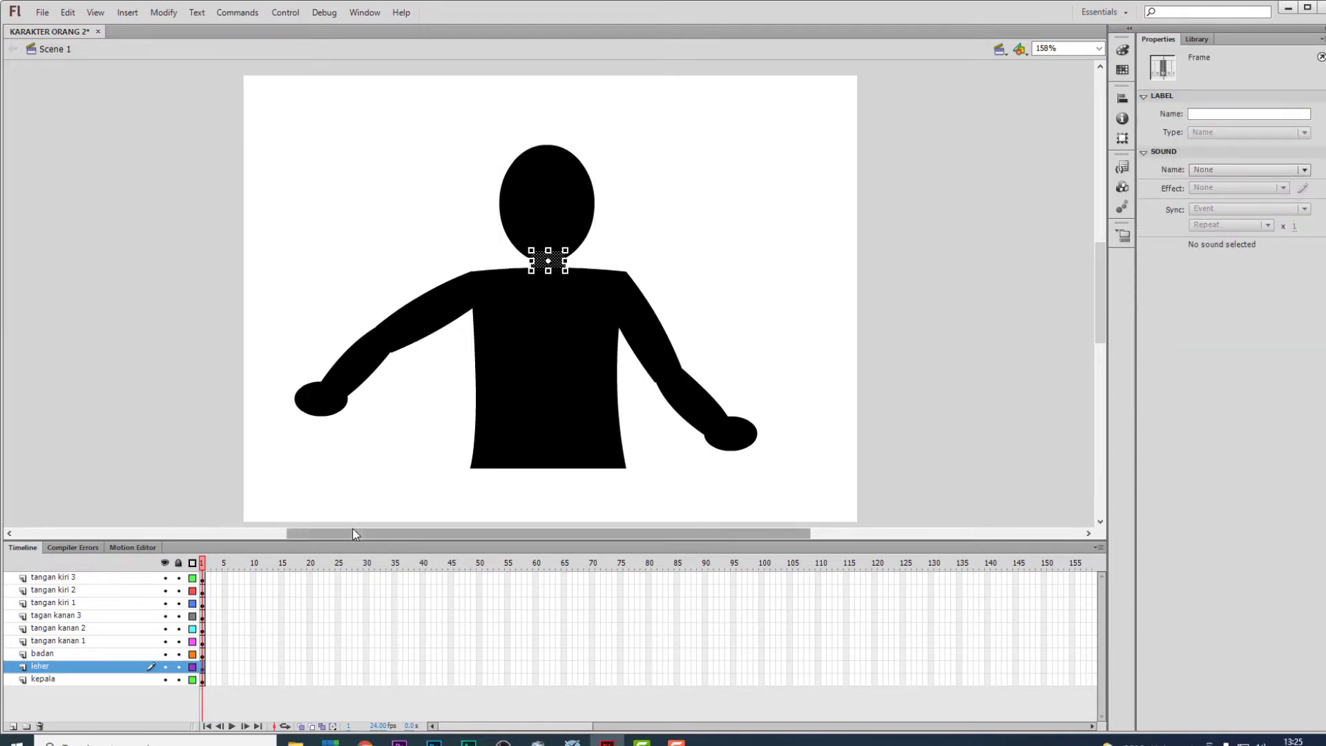
{"action": "key", "text": "F8"}
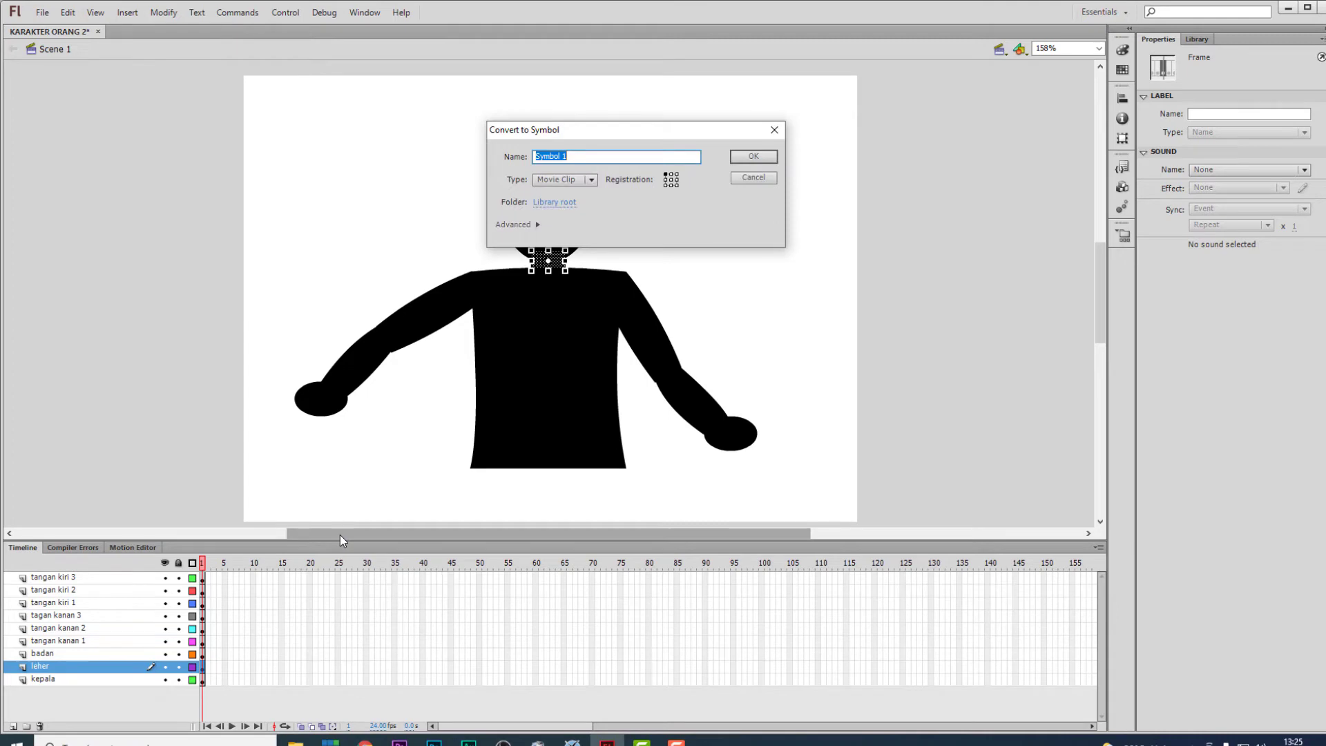
{"action": "type", "text": "leher"}
{"action": "key", "text": "Return"}
- Convert the torso shape on the badan layer to a movie clip symbol named badan
{"action": "left_click", "coordinate": [205, 655]}
{"action": "key", "text": "F8"}
{"action": "type", "text": "b"}
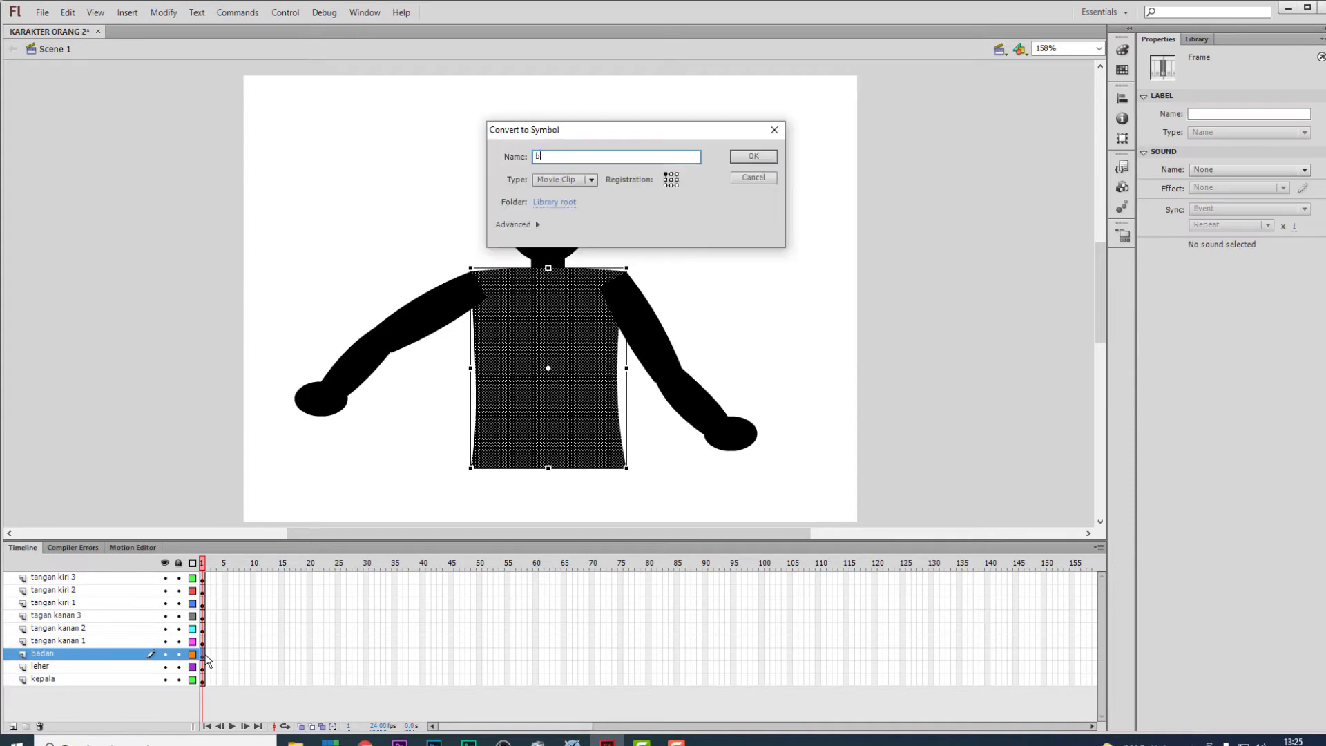
{"action": "type", "text": "adan"}
{"action": "key", "text": "Return"}
- Convert the tangan kanan 1 layer's upper arm to a movie clip symbol named tangan kanan 1, copying the name without its number
{"action": "left_click", "coordinate": [204, 643]}
{"action": "key", "text": "F8"}
{"action": "type", "text": "tangan kanan 1"}
{"action": "left_click_drag", "start_coordinate": [537, 160], "coordinate": [588, 155]}
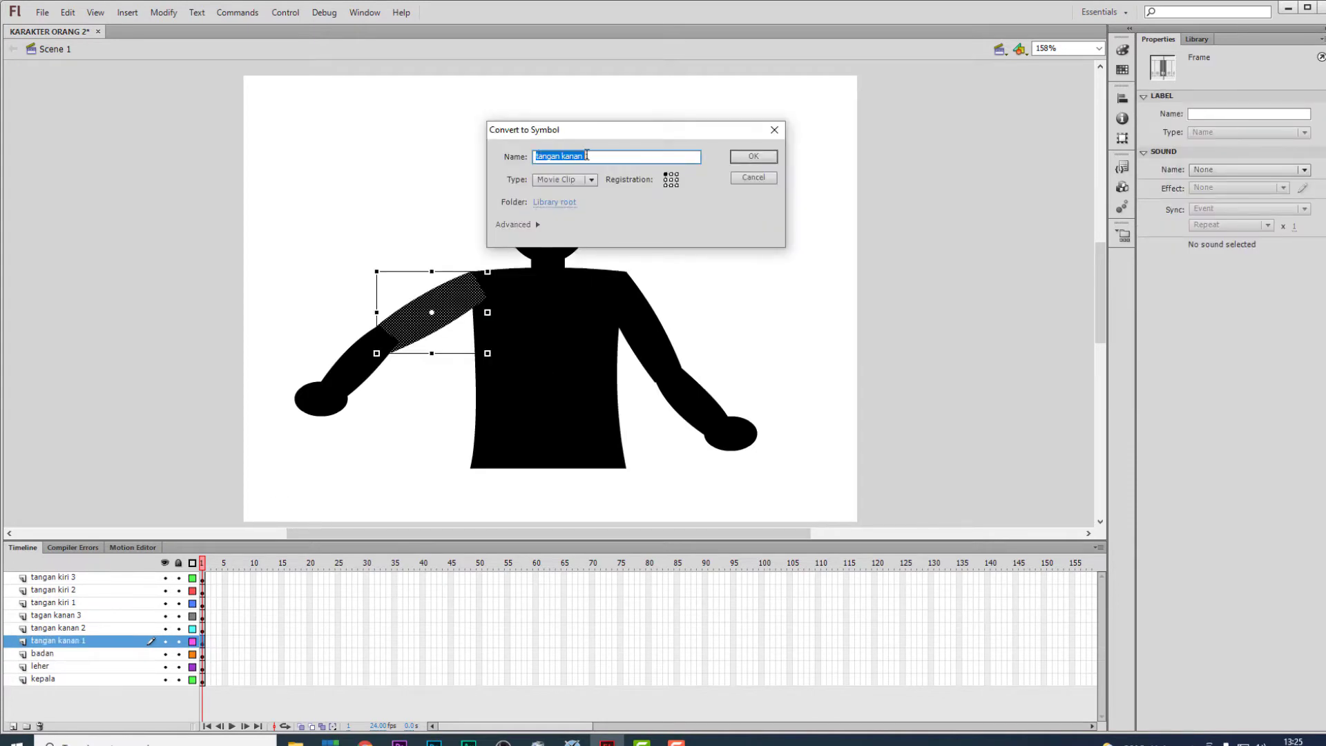
{"action": "key", "text": "ctrl+c"}
{"action": "key", "text": "Return"}
- Convert the forearm shape on the tangan kanan 2 layer to a movie clip symbol named tangan kanan 2
{"action": "left_click", "coordinate": [204, 629]}
{"action": "key", "text": "F8"}
{"action": "key", "text": "ctrl+v"}
{"action": "type", "text": "2"}
{"action": "key", "text": "Return"}
- Convert the hand shape on the tagan kanan 3 layer to a movie clip symbol named tangan kanan 3
{"action": "left_click", "coordinate": [203, 617]}
{"action": "key", "text": "F8"}
{"action": "key", "text": "ctrl+v"}
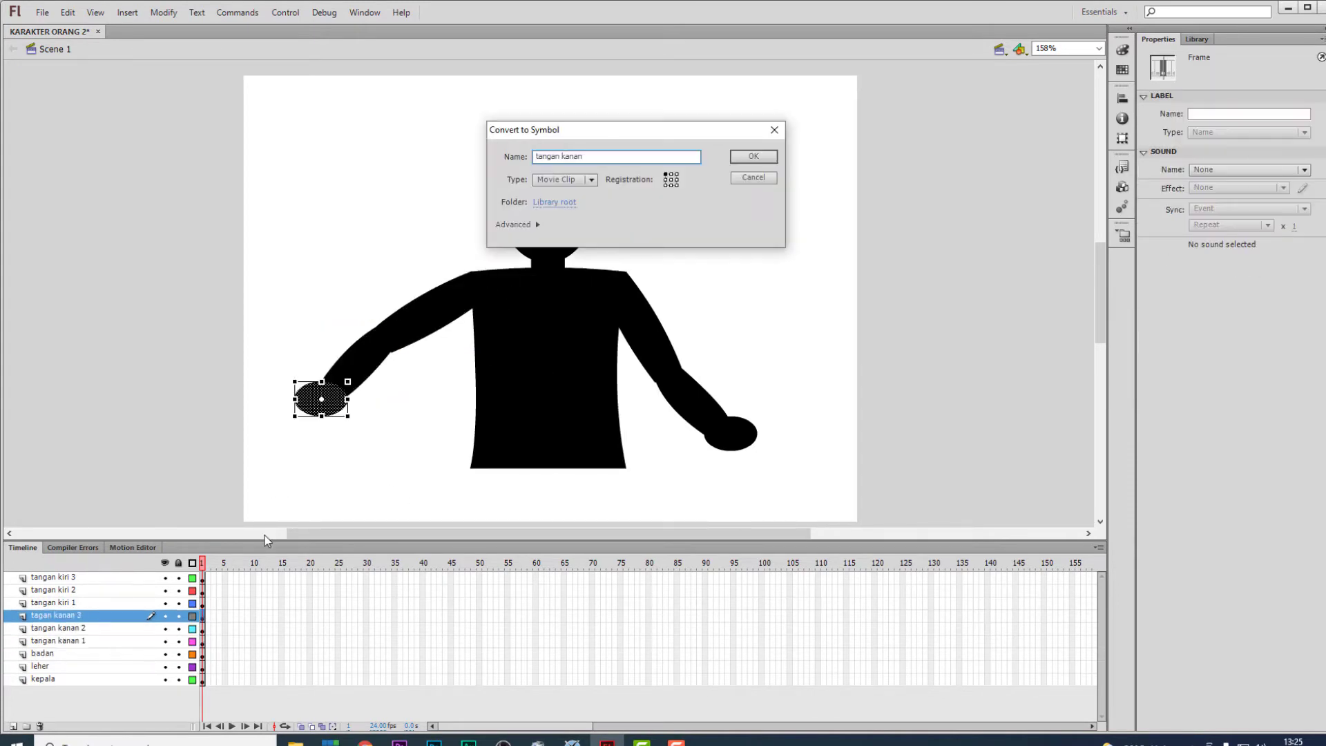
{"action": "type", "text": "3"}
{"action": "key", "text": "Return"}
- Convert the upper arm shape on the tangan kiri 1 layer to a movie clip symbol named tangan kiri 1
{"action": "left_click", "coordinate": [203, 605]}
{"action": "key", "text": "F8"}
{"action": "key", "text": "ctrl+v"}
{"action": "key", "text": "BackSpace"}
{"action": "key", "text": "BackSpace"}
{"action": "key", "text": "BackSpace"}
{"action": "key", "text": "BackSpace"}
{"action": "key", "text": "BackSpace"}
{"action": "type", "text": "iri 1"}
{"action": "key", "text": "Return"}
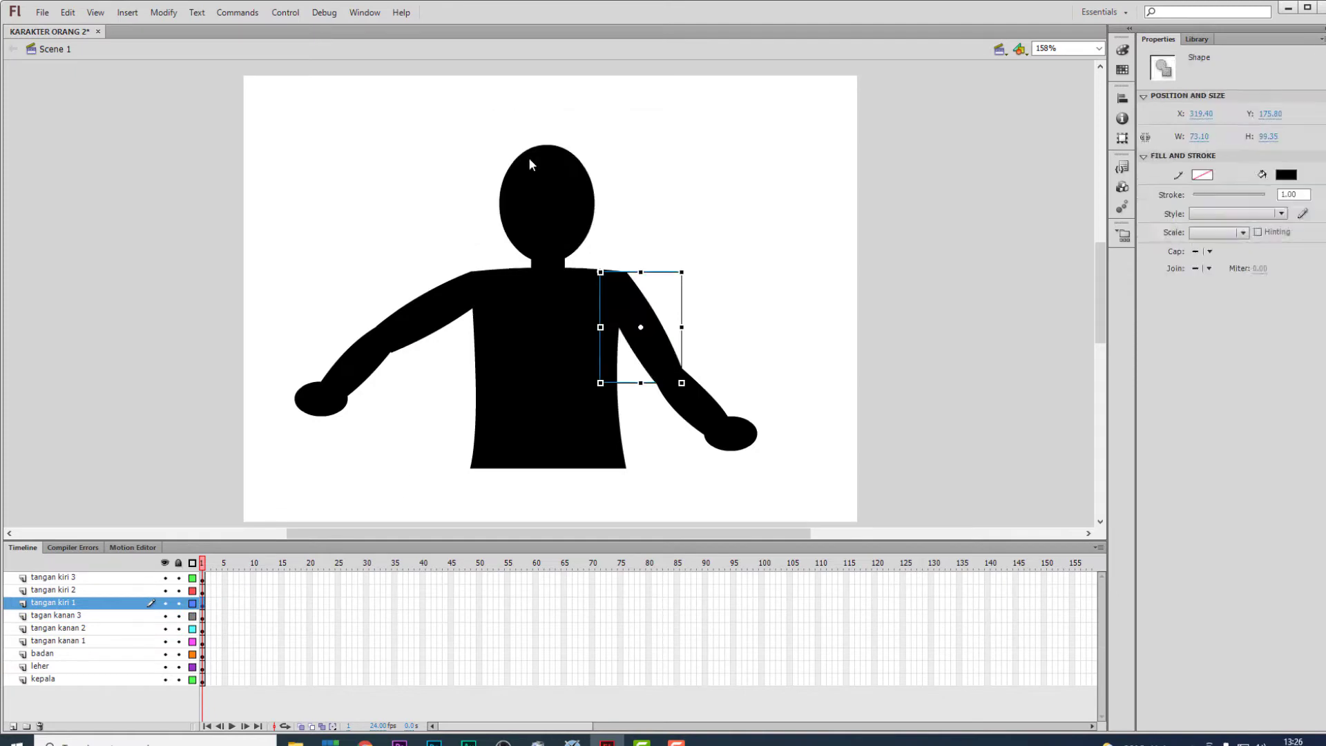
- Convert the forearm shape on the tangan kiri 2 layer to a movie clip symbol named tangan kiri 2
{"action": "left_click", "coordinate": [204, 592]}
{"action": "key", "text": "F8"}
{"action": "key", "text": "ctrl+v"}
{"action": "key", "text": "BackSpace"}
{"action": "type", "text": "2"}
{"action": "key", "text": "Return"}
- Convert the hand shape on the tangan kiri 3 layer to a movie clip symbol named tangan kiri 3, leaving nothing selected
{"action": "left_click", "coordinate": [205, 578]}
{"action": "key", "text": "F8"}
{"action": "key", "text": "ctrl+v"}
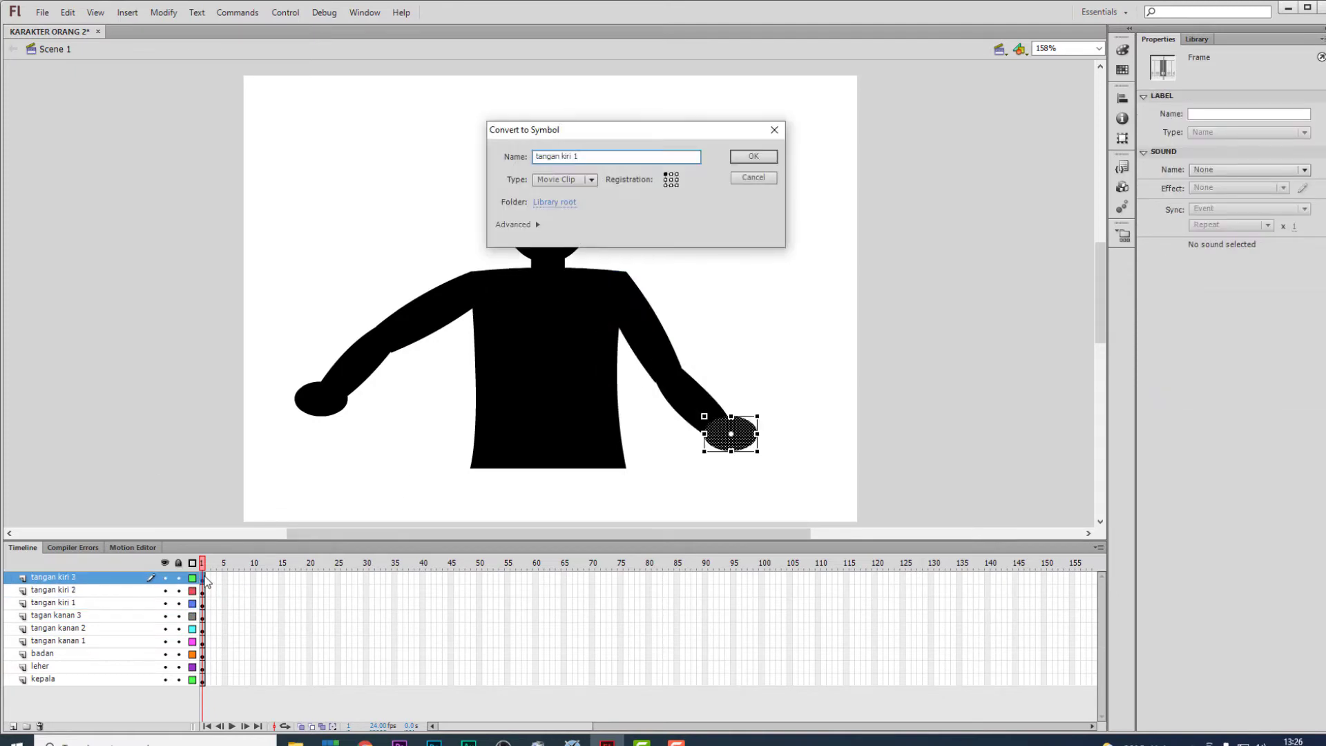
{"action": "key", "text": "BackSpace"}
{"action": "type", "text": "3"}
{"action": "key", "text": "Return"}
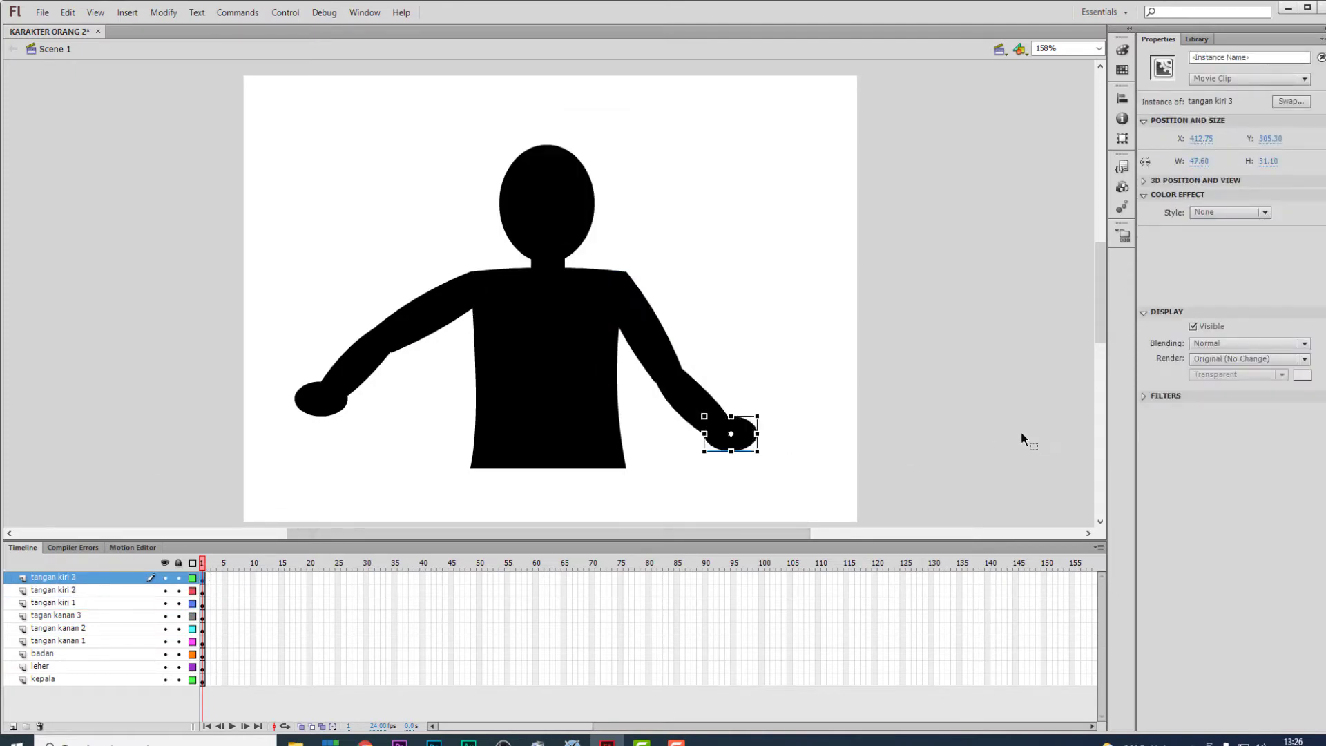
{"action": "left_click", "coordinate": [999, 429]}
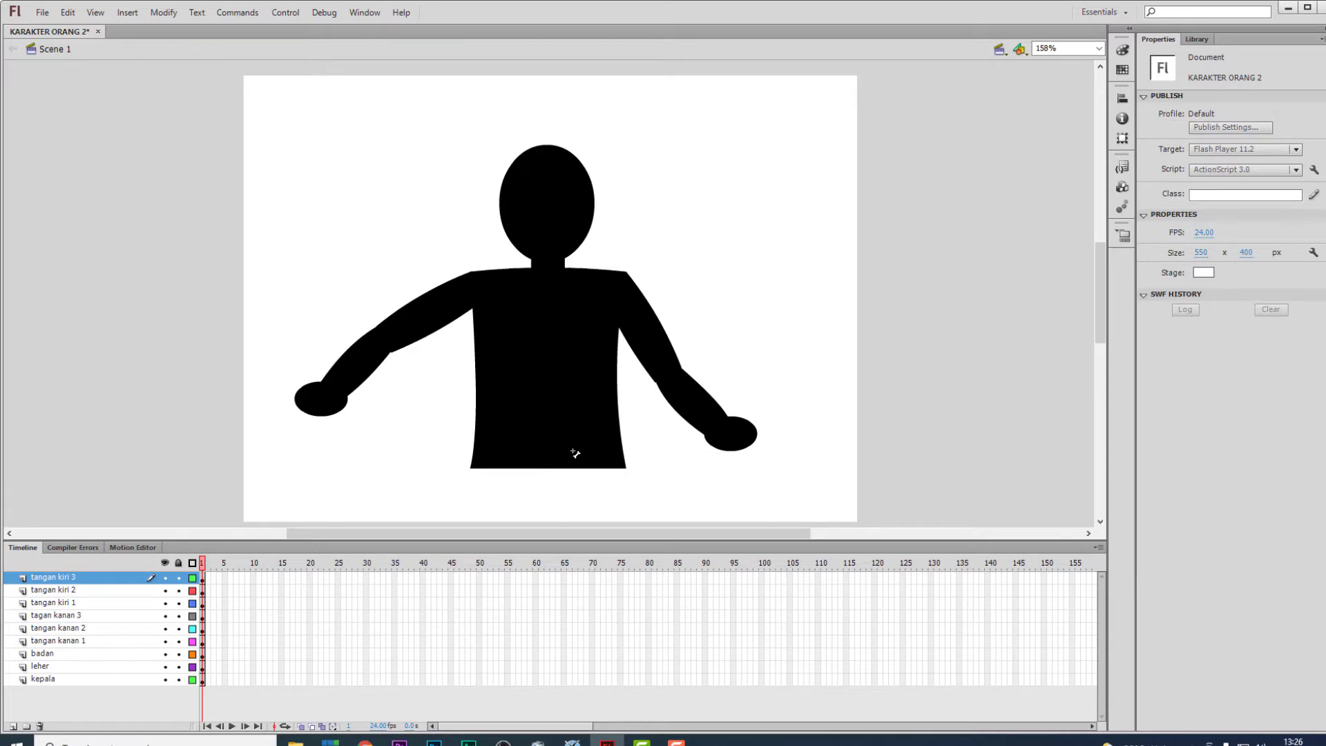
- Build an armature with the Bone tool from the torso's base through the neck to the head, branching along the tangan kanan arm to its hand
{"action": "key", "text": "z"}
{"action": "left_click_drag", "start_coordinate": [237, 133], "coordinate": [806, 475]}
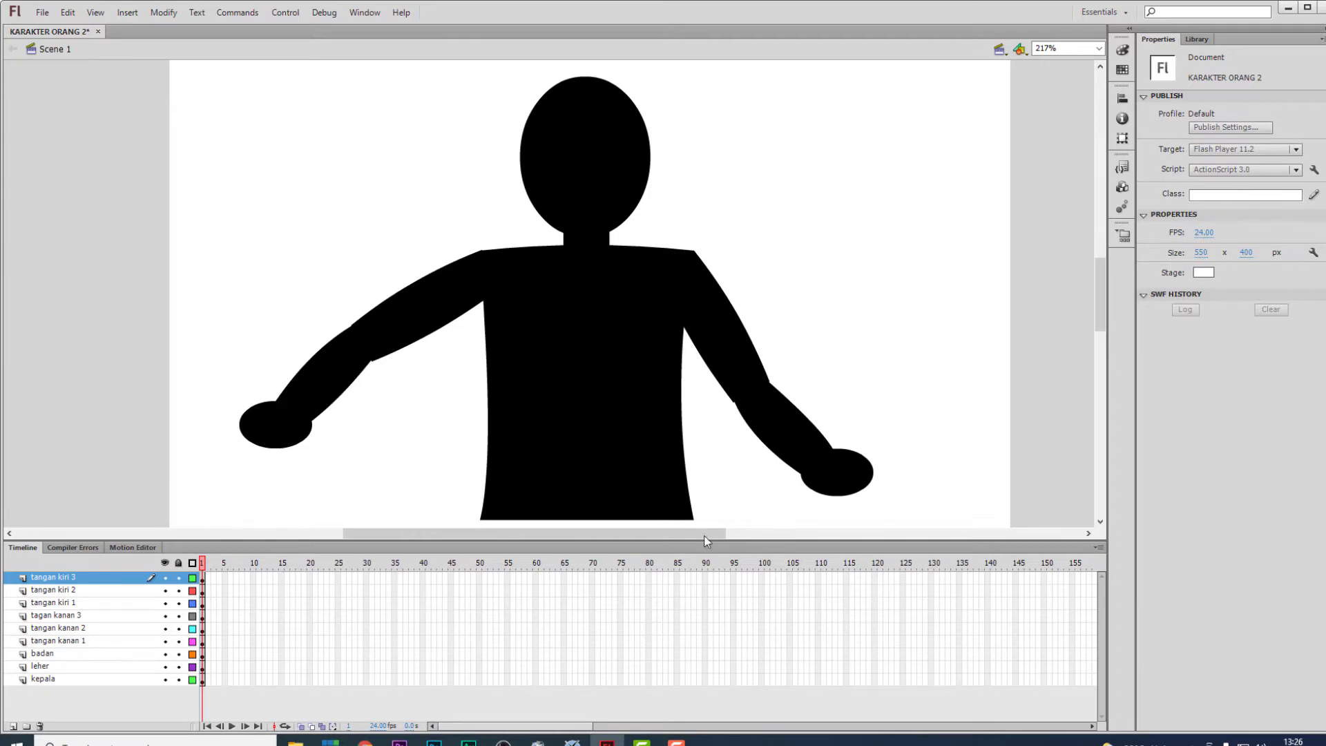
{"action": "left_click_drag", "start_coordinate": [693, 543], "coordinate": [693, 559]}
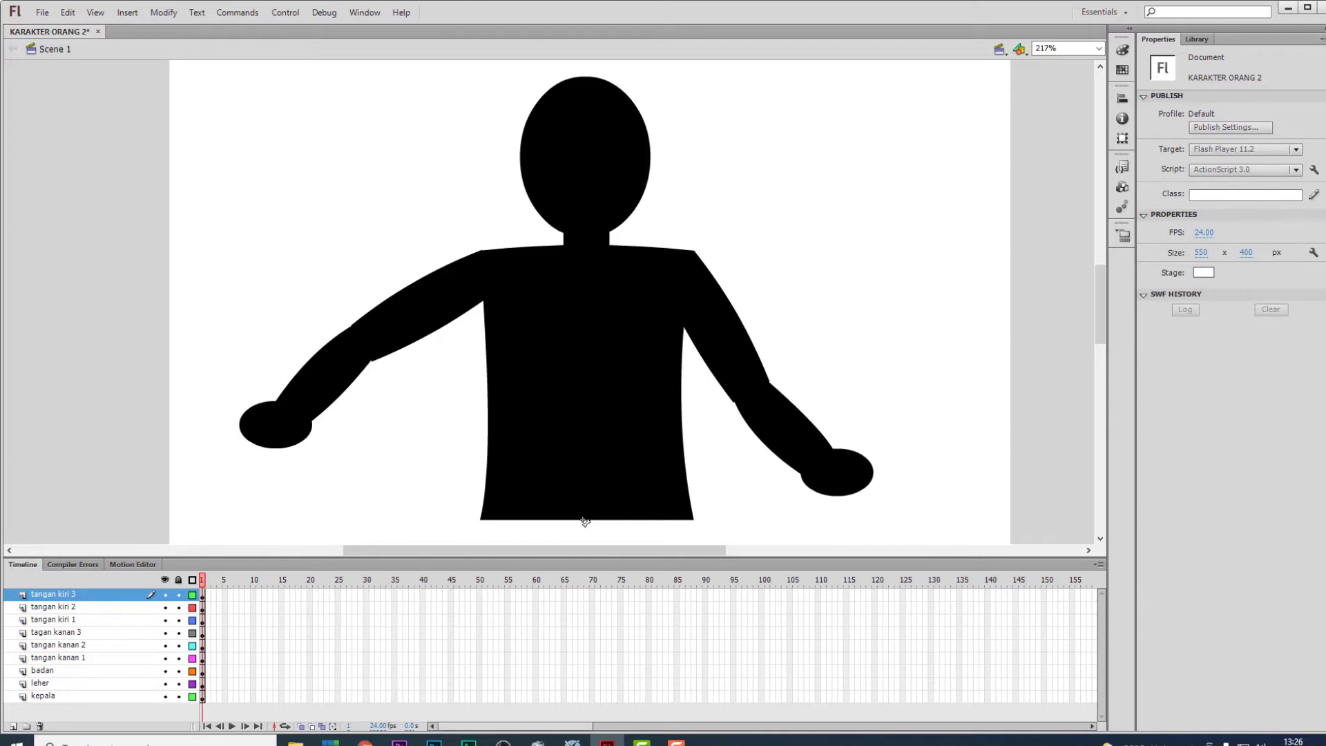
{"action": "left_click_drag", "start_coordinate": [585, 521], "coordinate": [584, 241]}
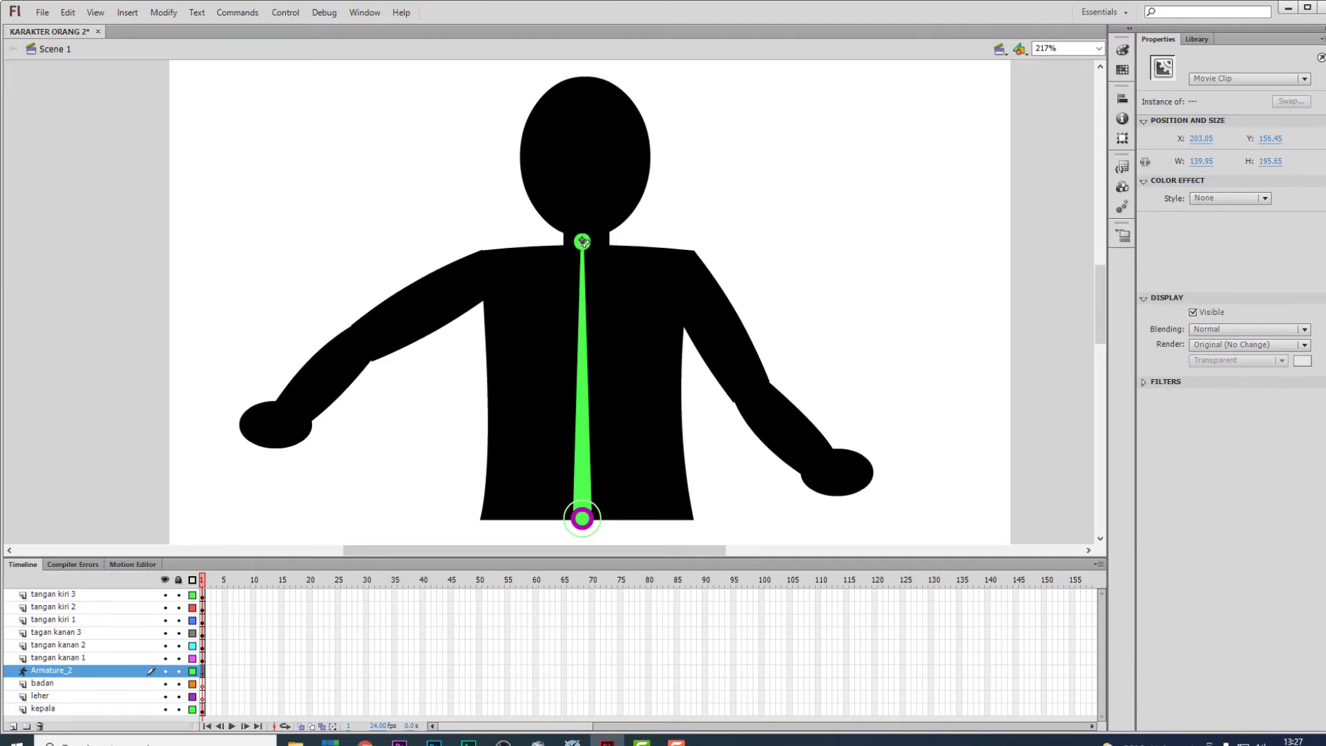
{"action": "left_click_drag", "start_coordinate": [582, 241], "coordinate": [583, 208]}
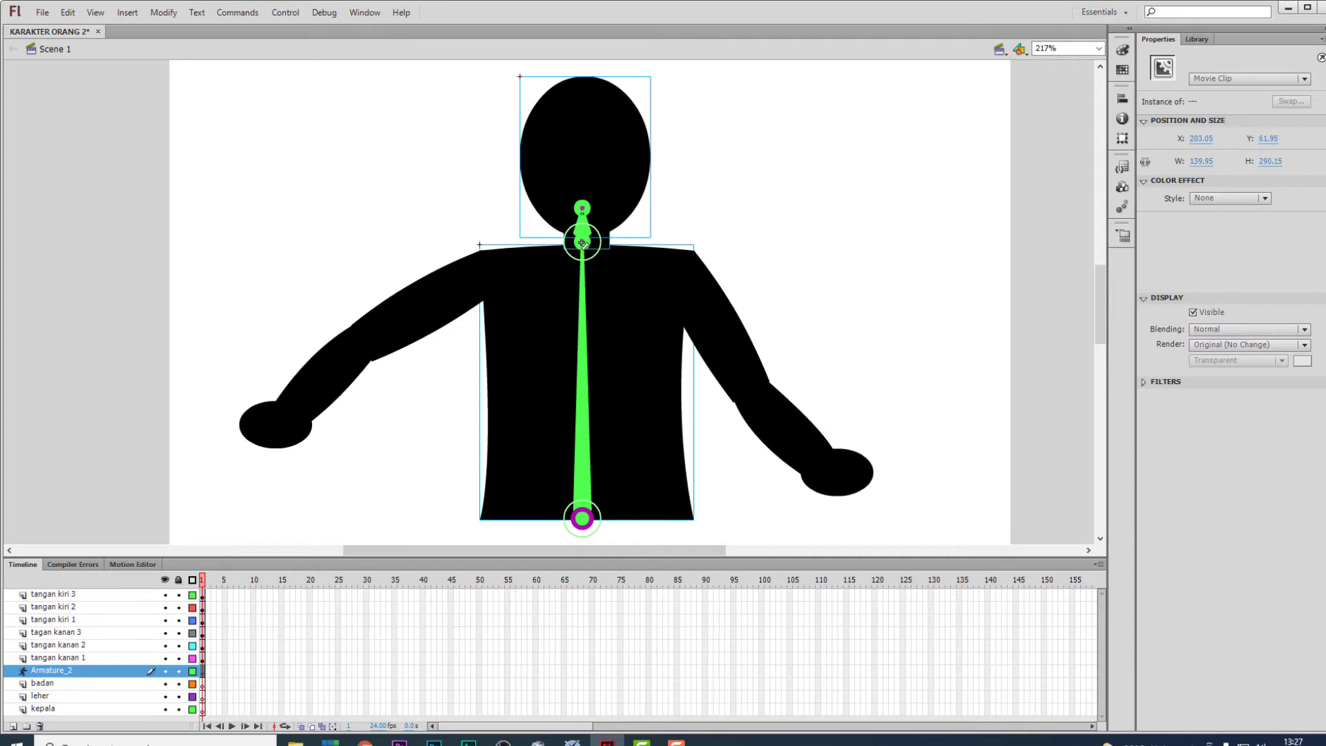
{"action": "left_click_drag", "start_coordinate": [583, 242], "coordinate": [282, 422]}
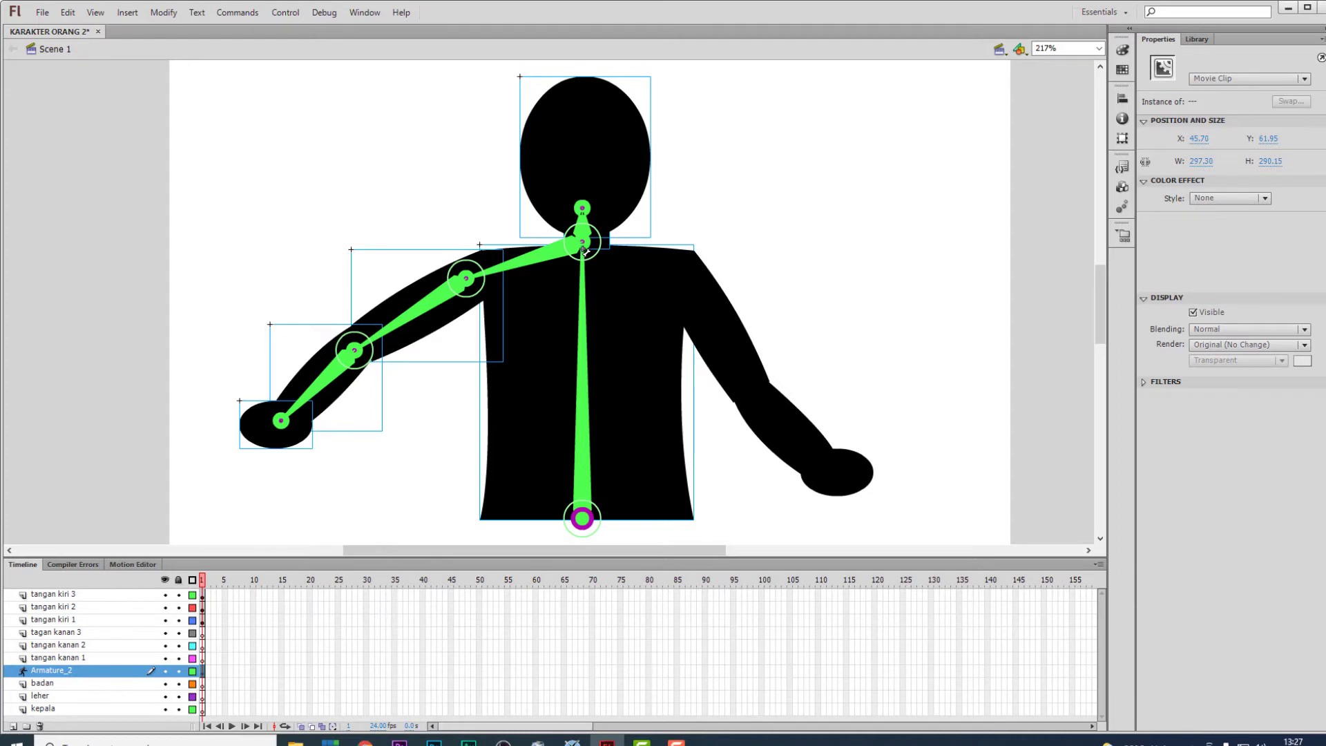
- Branch the armature from the neck joint through the tangan kiri shoulder and elbow to its hand
{"action": "left_click_drag", "start_coordinate": [583, 243], "coordinate": [824, 462]}
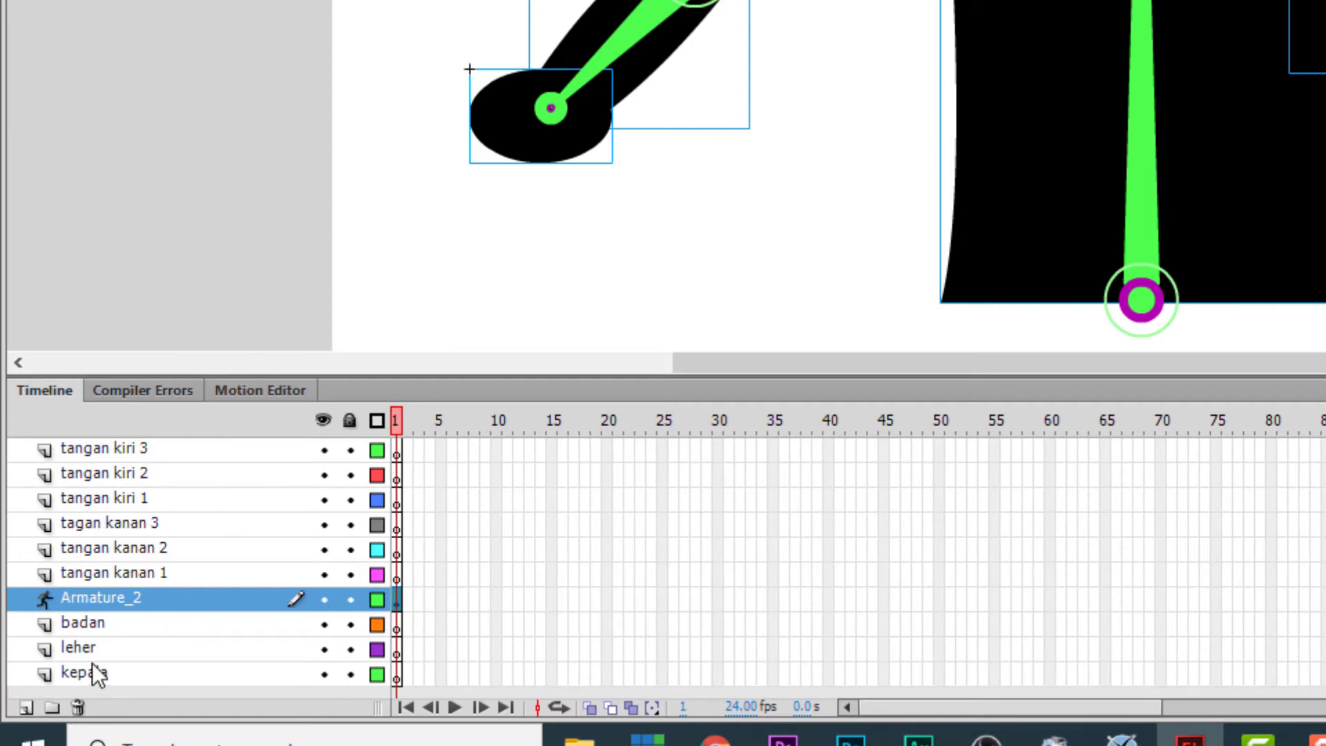
- Delete the emptied arm layers from tangan kanan 1 up to tangan kiri 3
{"action": "left_click", "coordinate": [89, 579]}
{"action": "left_click", "coordinate": [163, 450]}
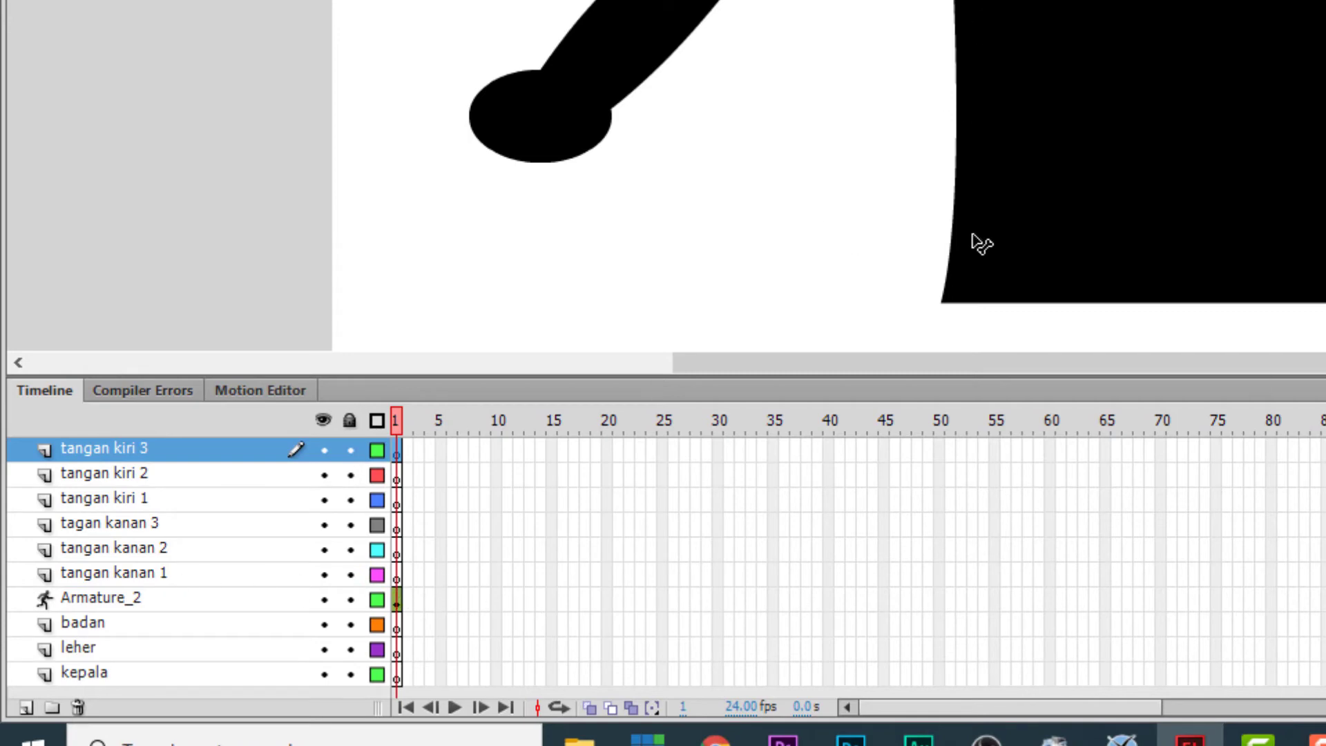
{"action": "left_click", "coordinate": [123, 601]}
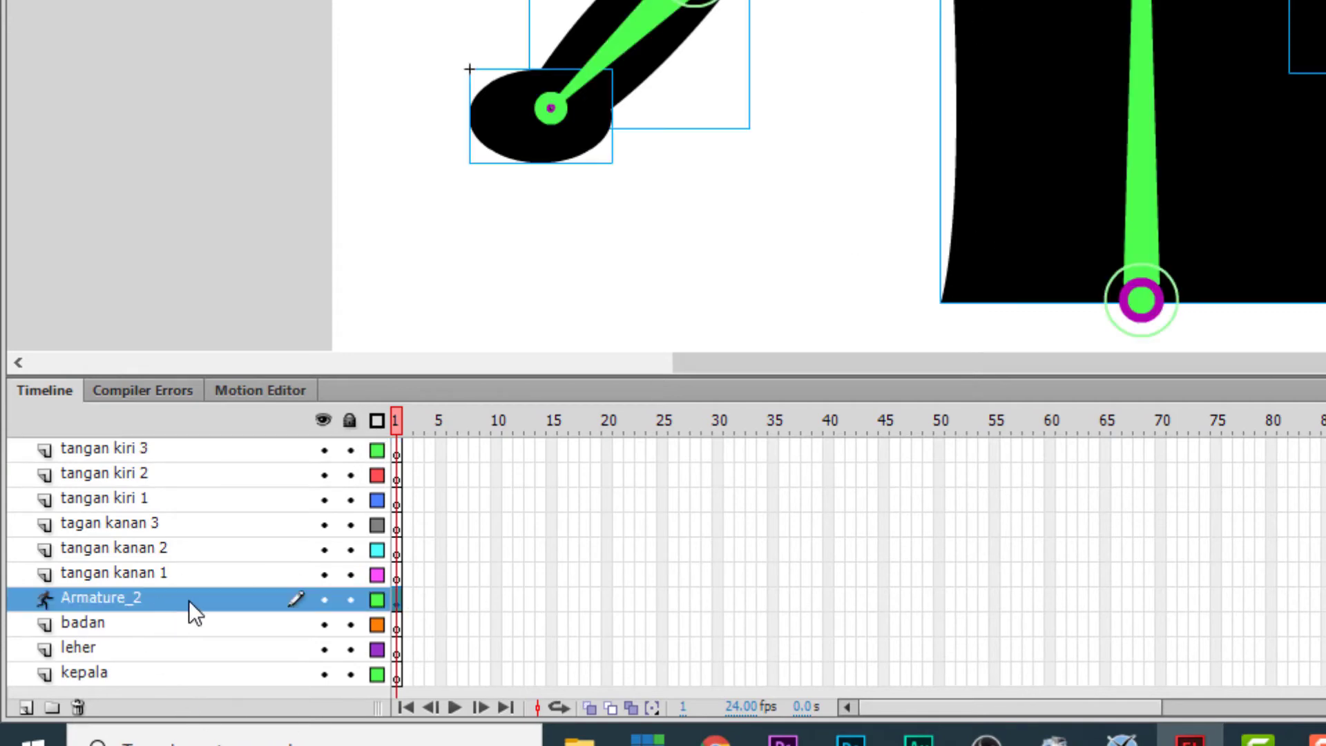
{"action": "left_click", "coordinate": [130, 567]}
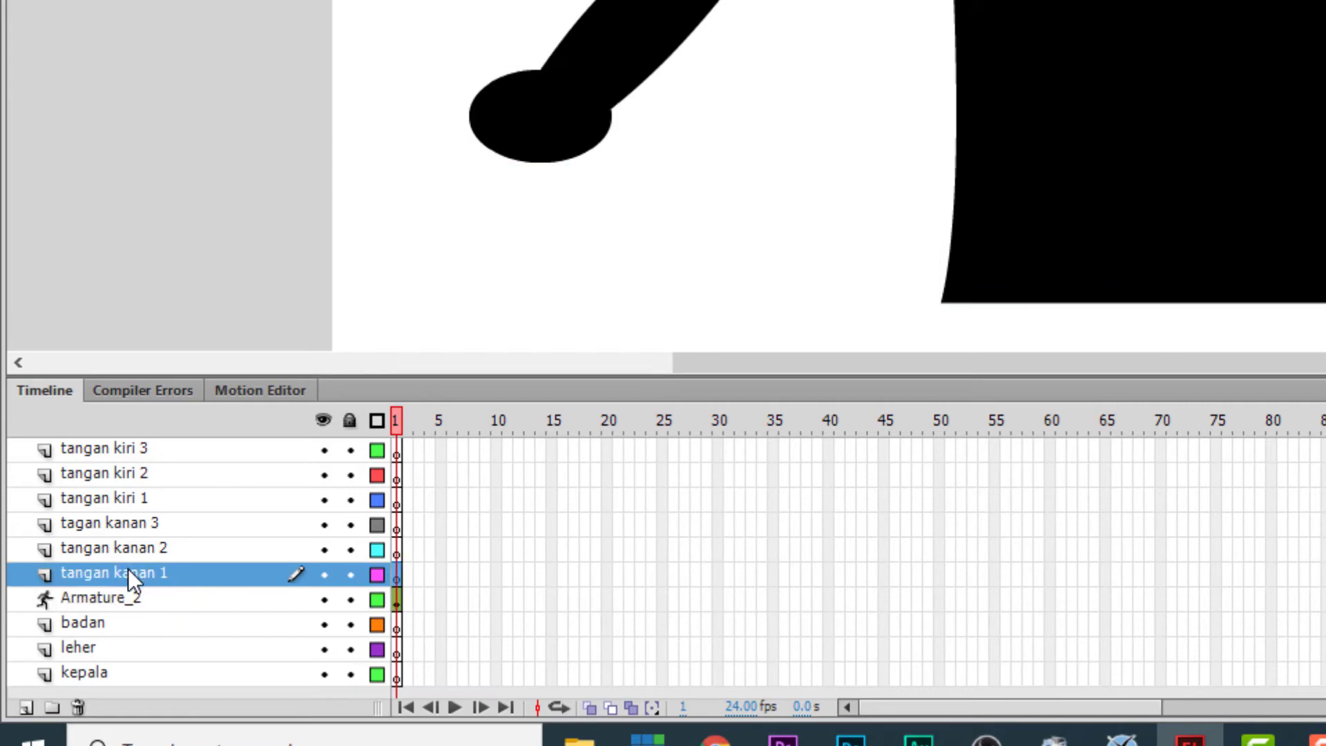
{"action": "left_click", "coordinate": [118, 445], "text": "shift"}
{"action": "left_click", "coordinate": [121, 447]}
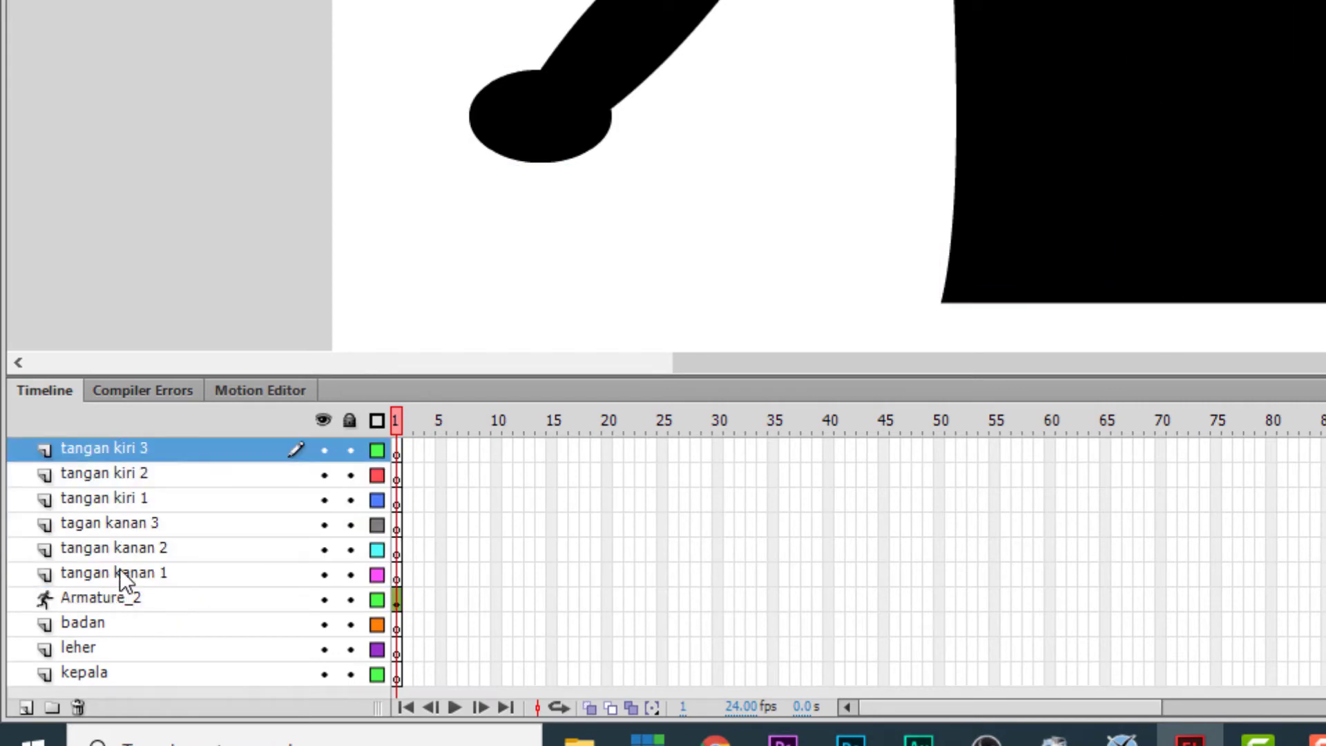
{"action": "left_click", "coordinate": [119, 573]}
{"action": "left_click", "coordinate": [135, 449], "text": "shift"}
{"action": "right_click", "coordinate": [135, 450]}
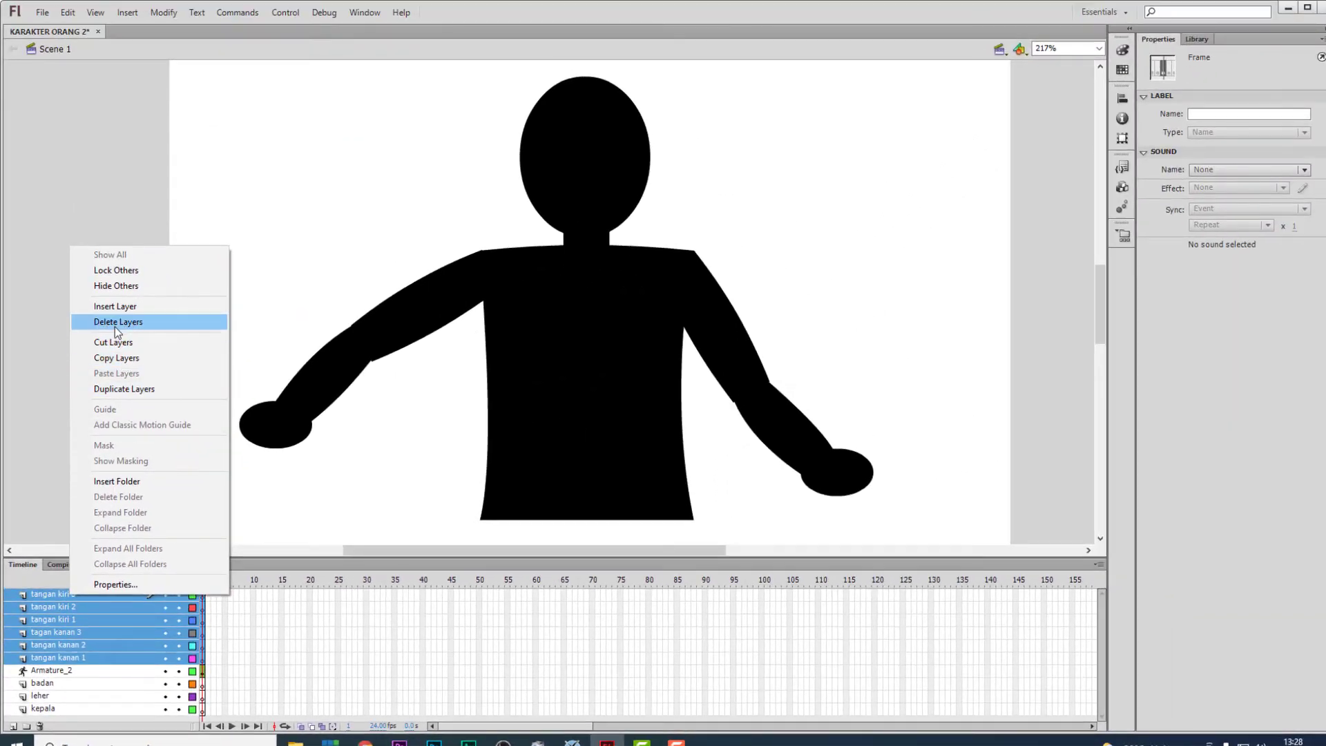
{"action": "left_click", "coordinate": [115, 322]}
- Delete the emptied badan, leher and kepala layers, keeping only the Armature_2 layer
{"action": "left_click", "coordinate": [58, 605]}
{"action": "left_click", "coordinate": [50, 632], "text": "shift"}
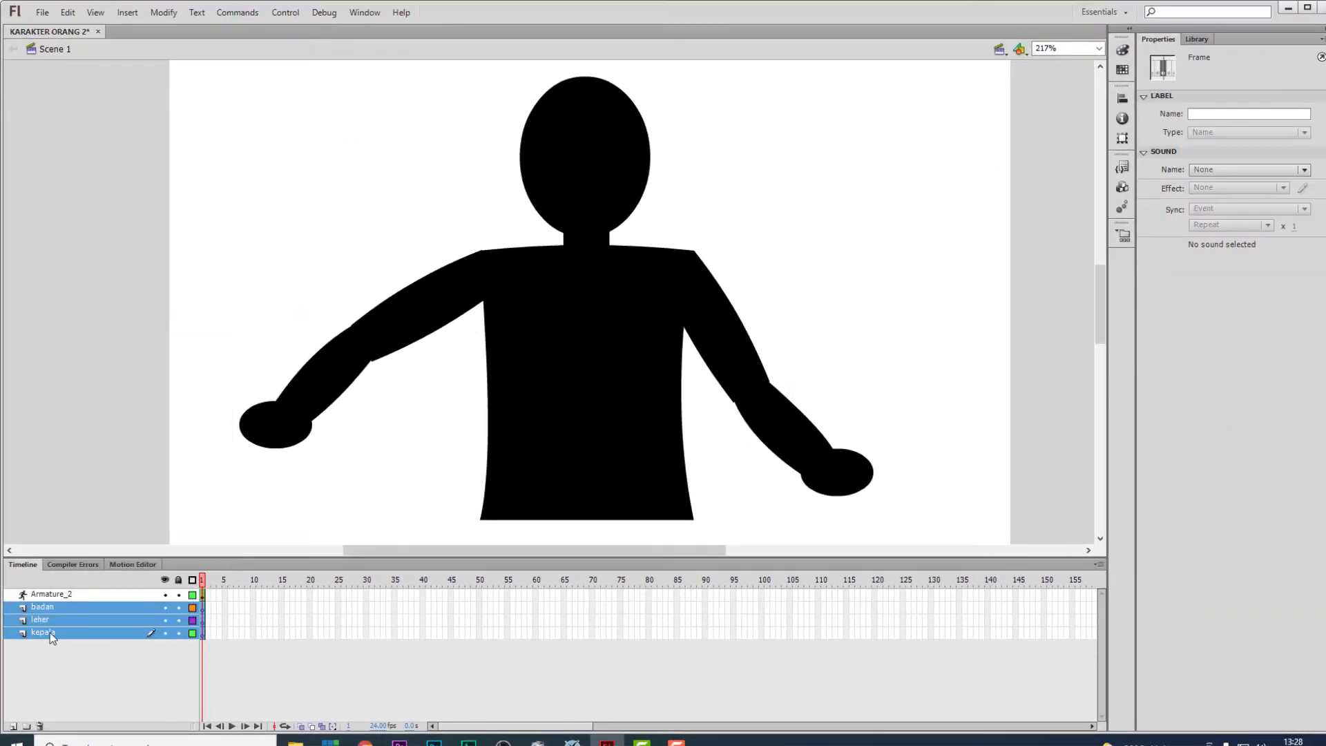
{"action": "right_click", "coordinate": [50, 632]}
{"action": "left_click", "coordinate": [113, 362]}
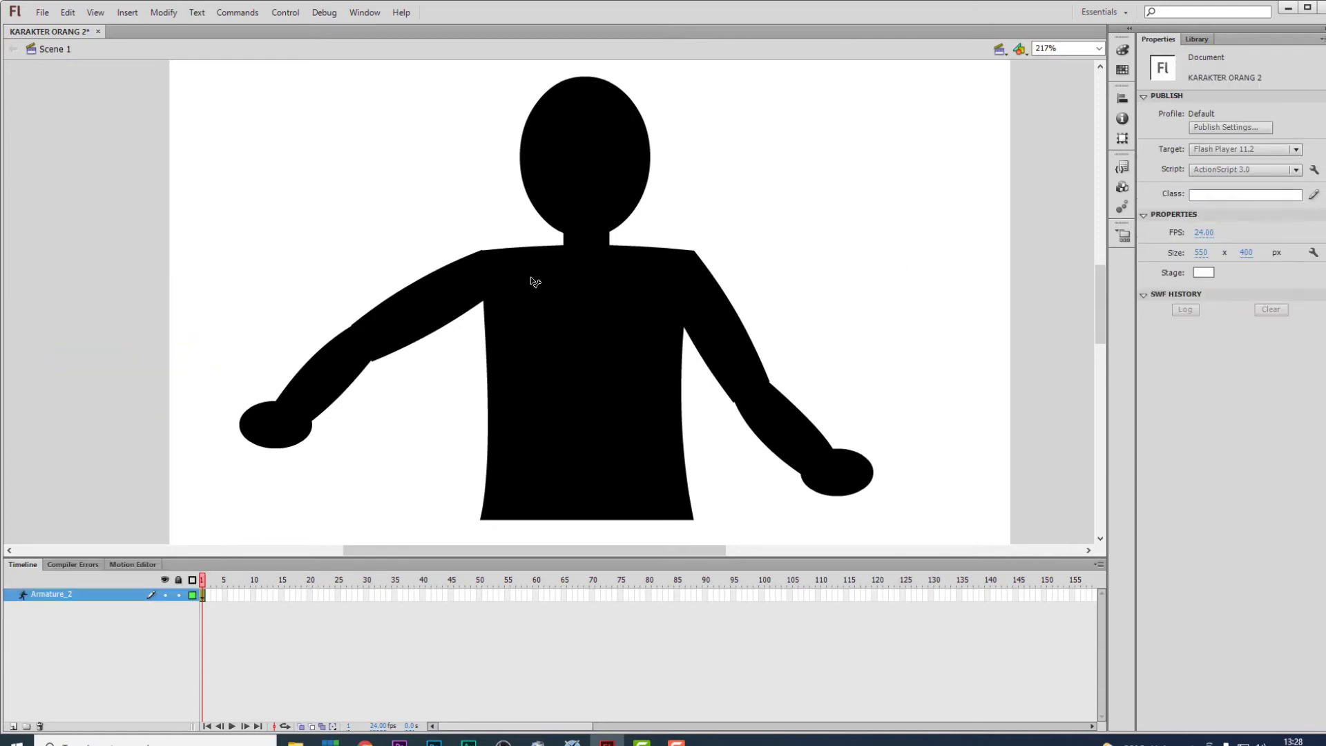
- Test the rig by raising both arms outward, tilting the head toward the tangan kanan side and slightly adjusting the torso and tangan kanan hand
{"action": "left_click", "coordinate": [273, 419]}
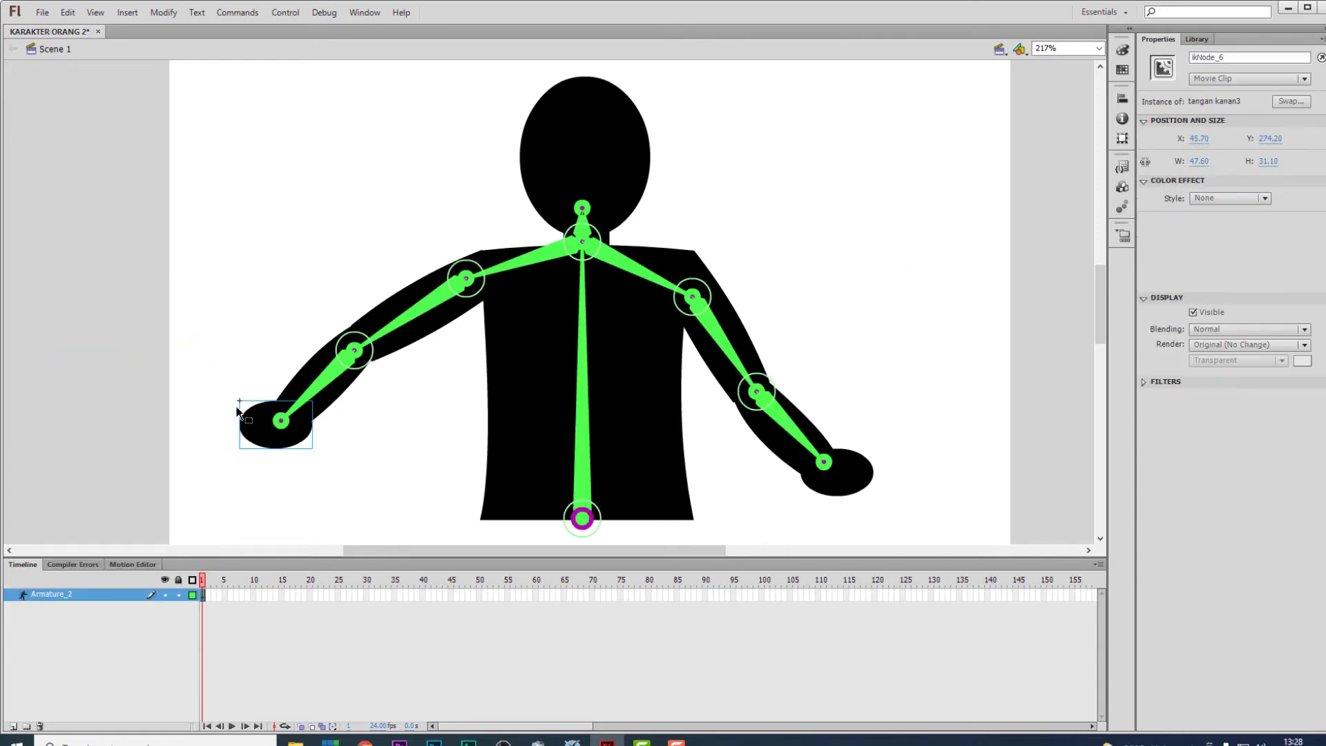
{"action": "left_click", "coordinate": [214, 400]}
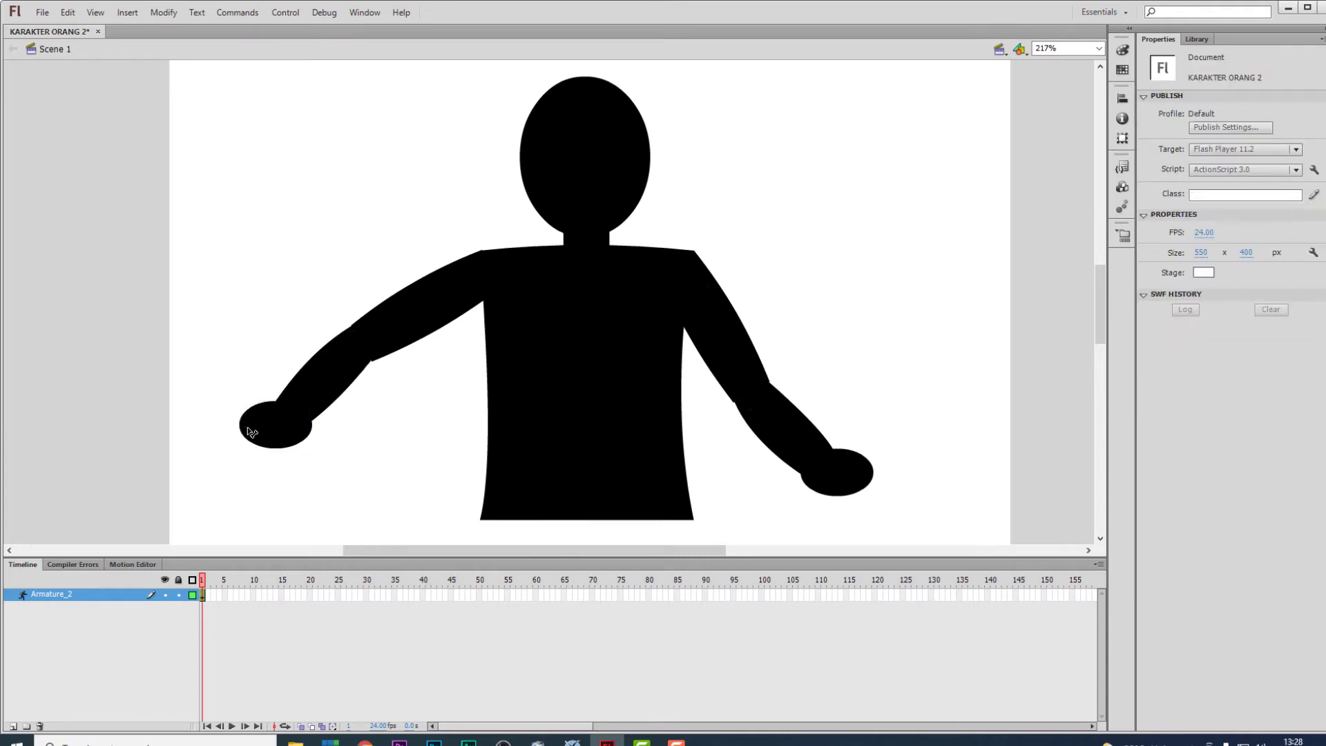
{"action": "left_click_drag", "start_coordinate": [252, 432], "coordinate": [122, 358]}
{"action": "left_click_drag", "start_coordinate": [848, 489], "coordinate": [1006, 392]}
{"action": "left_click_drag", "start_coordinate": [607, 137], "coordinate": [546, 97]}
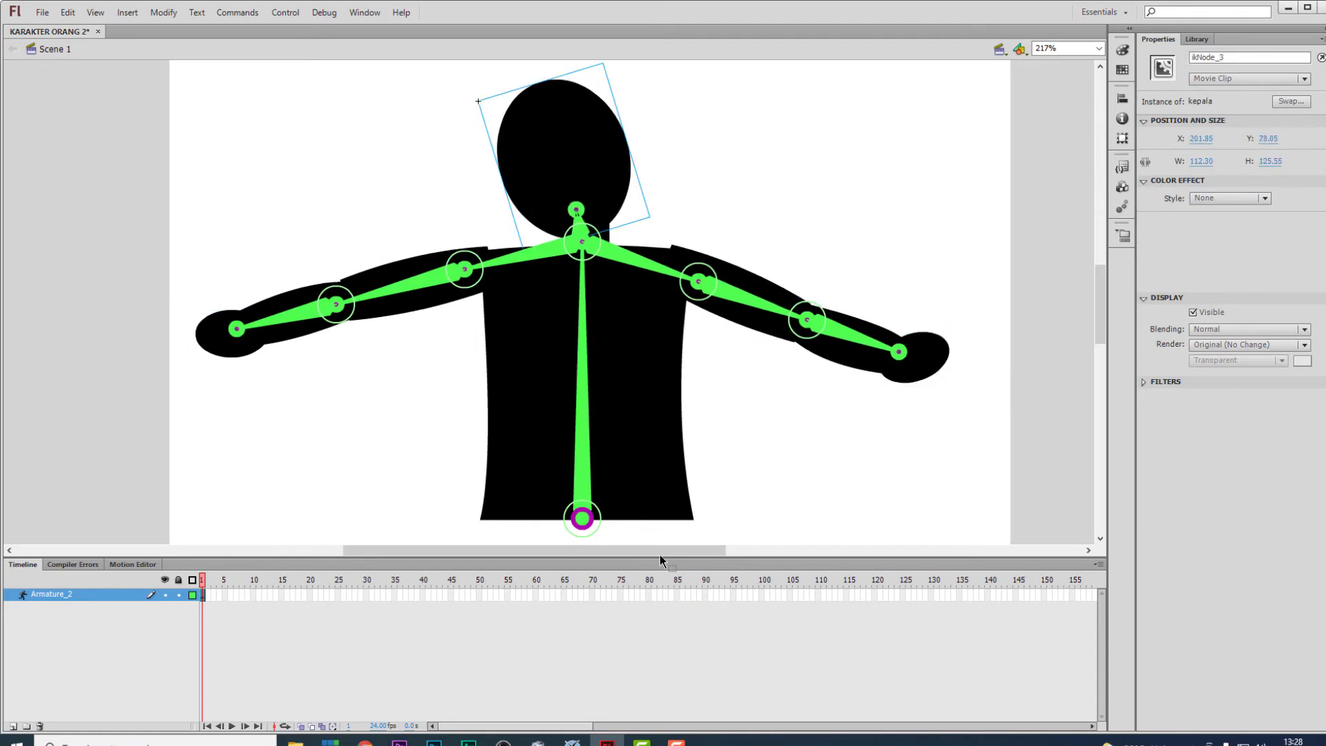
{"action": "left_click_drag", "start_coordinate": [619, 499], "coordinate": [659, 476]}
{"action": "left_click_drag", "start_coordinate": [201, 337], "coordinate": [105, 385]}
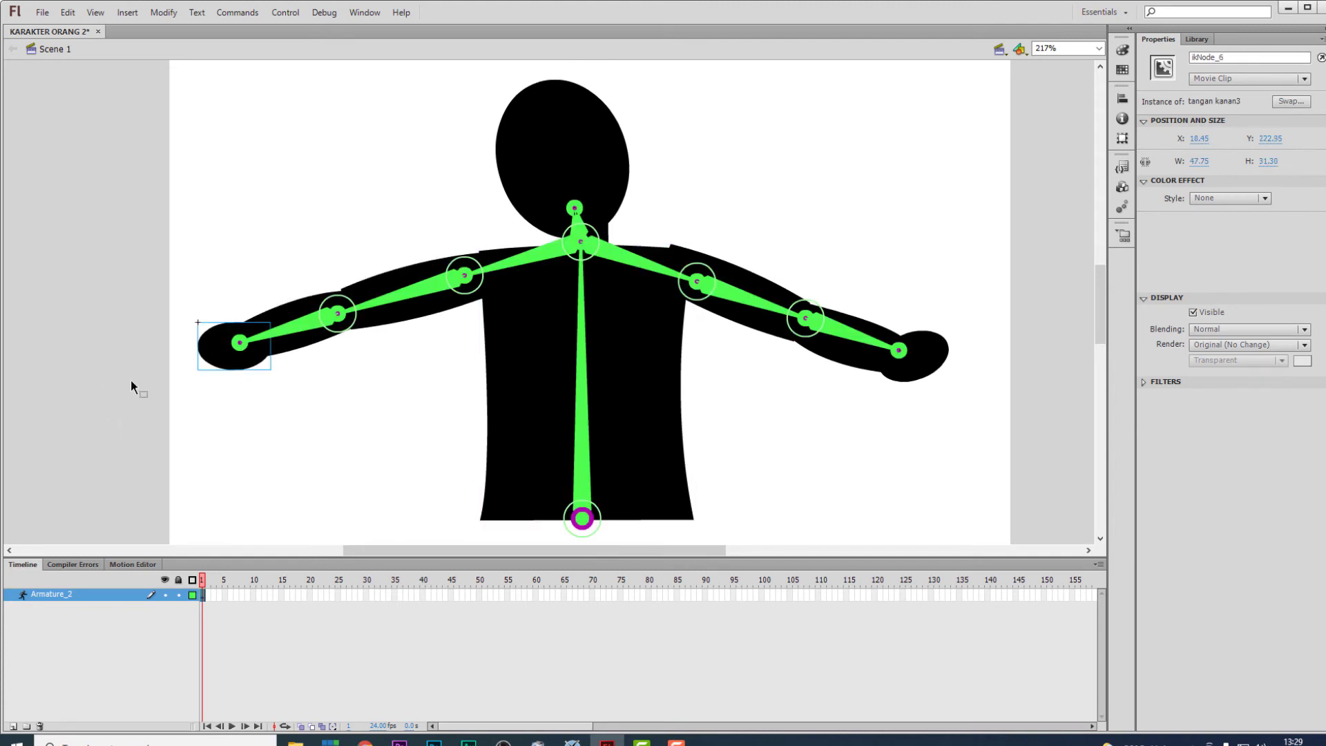
- Check the torso, shoulder and upper-arm bones, bend the tangan kanan forearm downward, and decline saving the document
{"action": "left_click", "coordinate": [582, 525]}
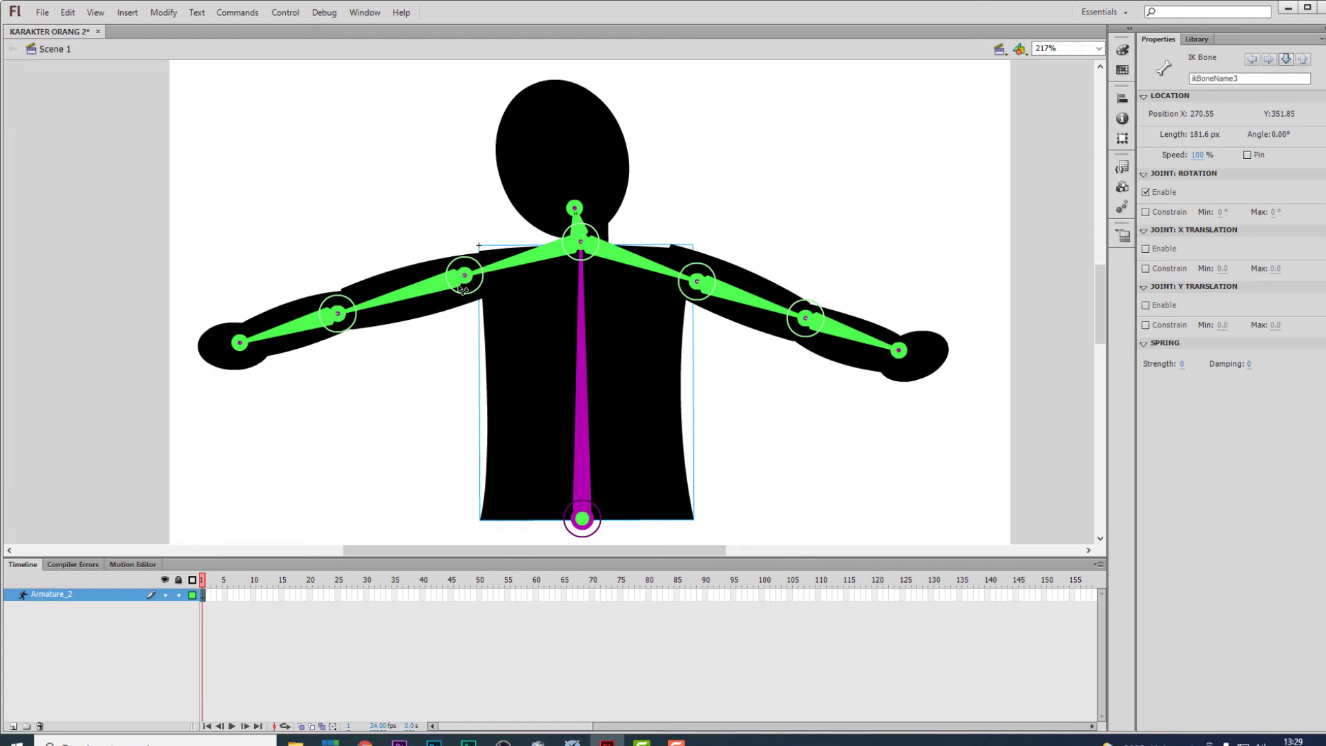
{"action": "left_click_drag", "start_coordinate": [216, 354], "coordinate": [180, 361]}
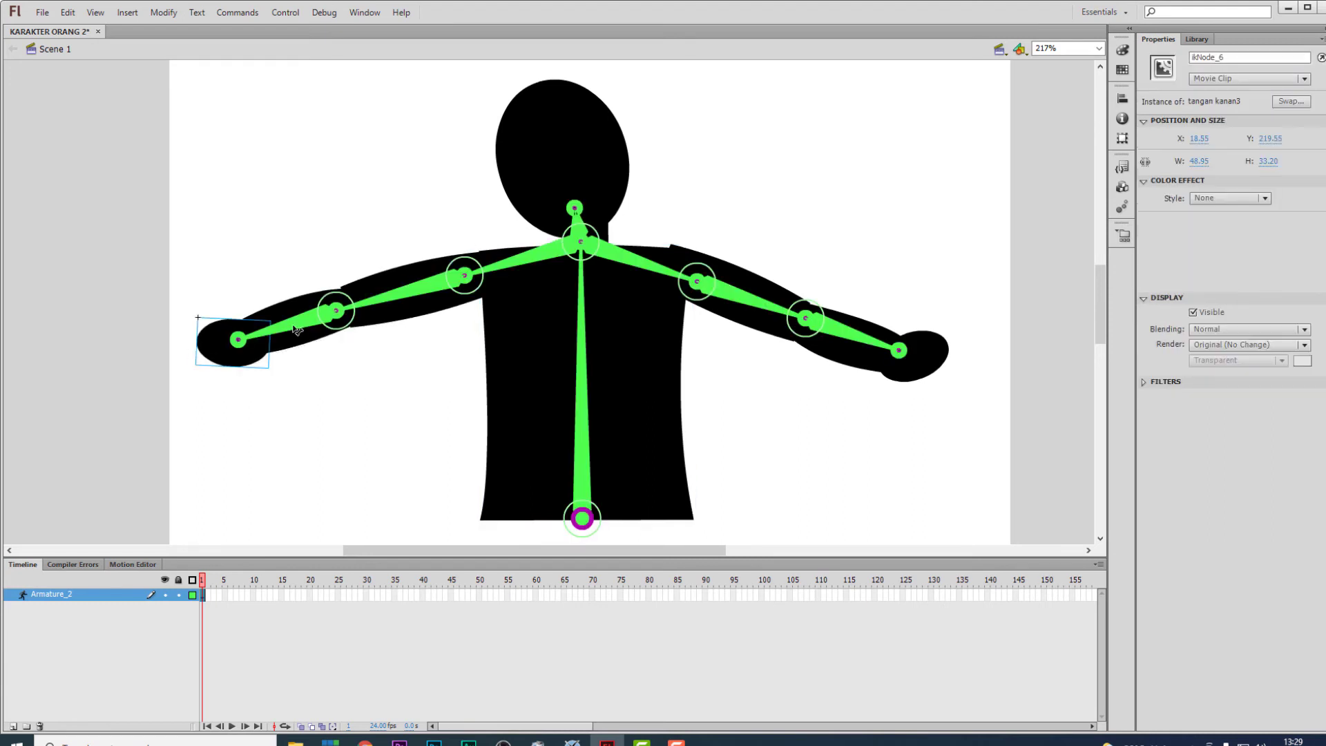
{"action": "left_click", "coordinate": [582, 529]}
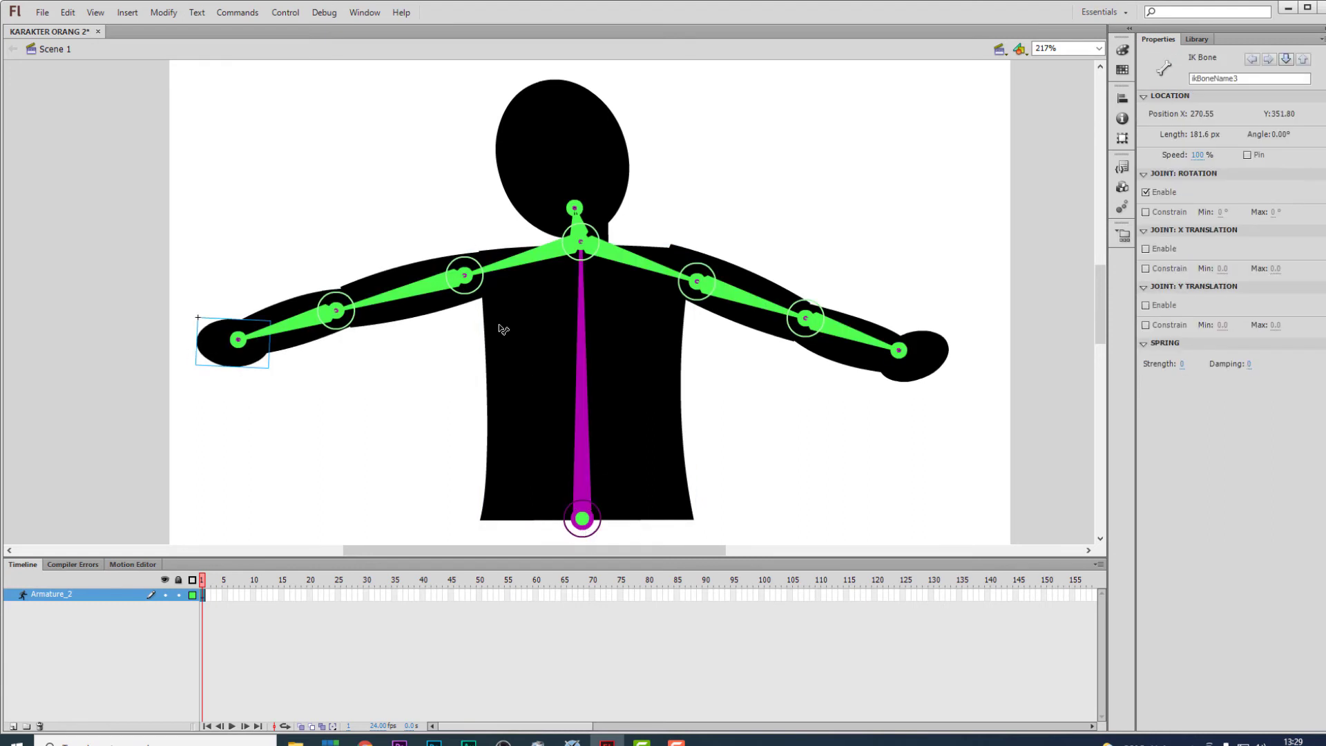
{"action": "left_click", "coordinate": [469, 281]}
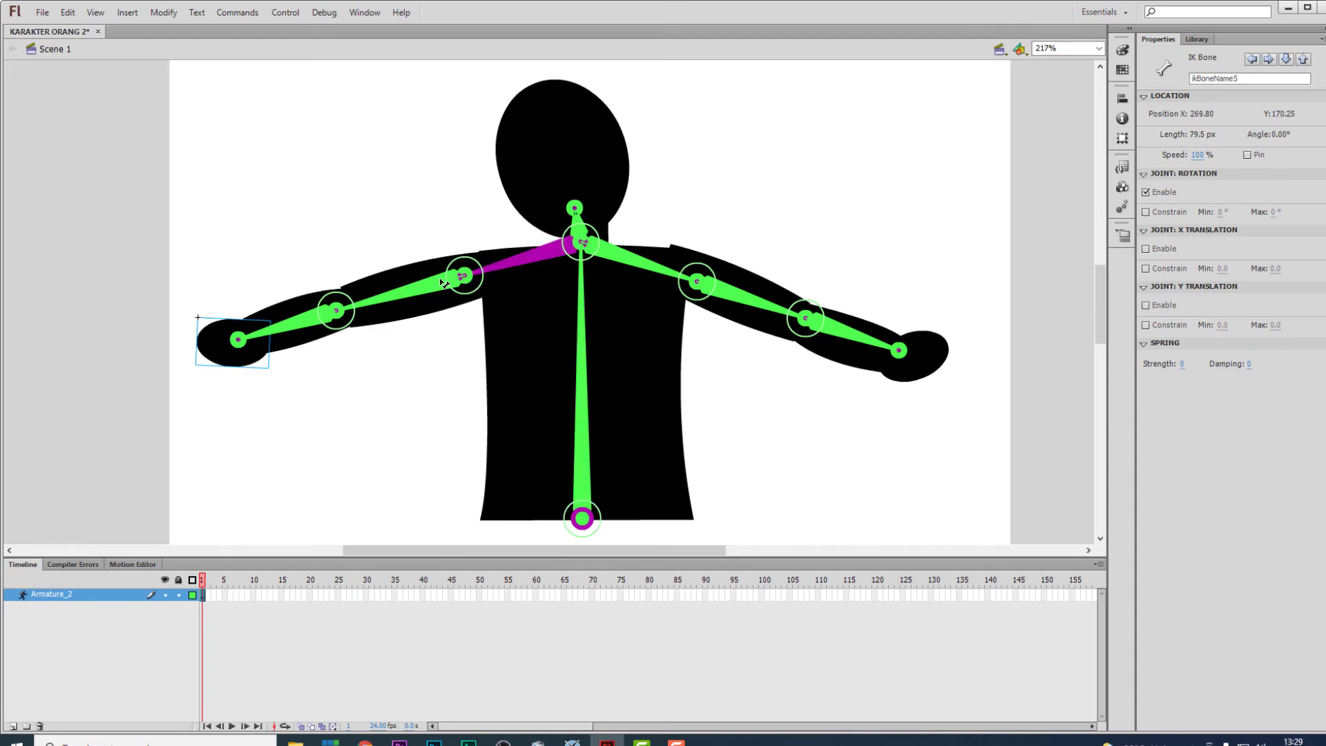
{"action": "left_click", "coordinate": [418, 290]}
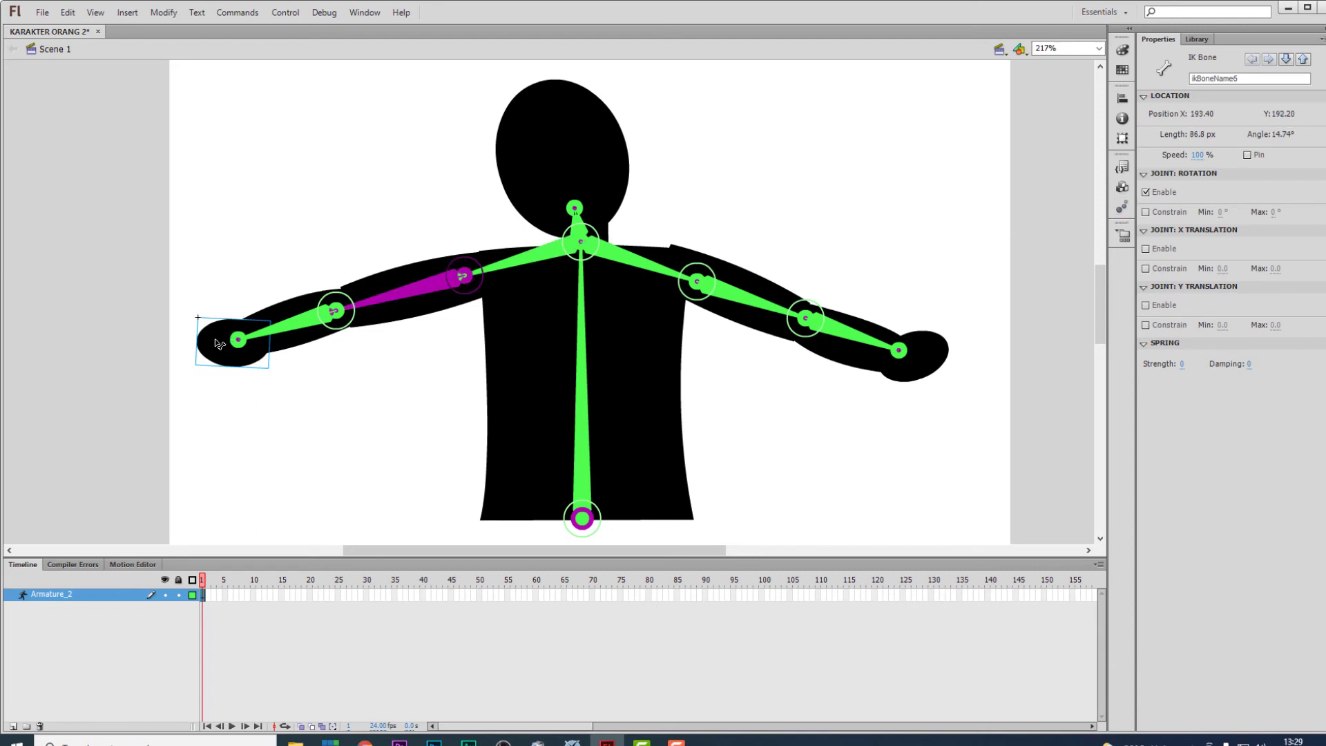
{"action": "left_click_drag", "start_coordinate": [221, 343], "coordinate": [244, 421]}
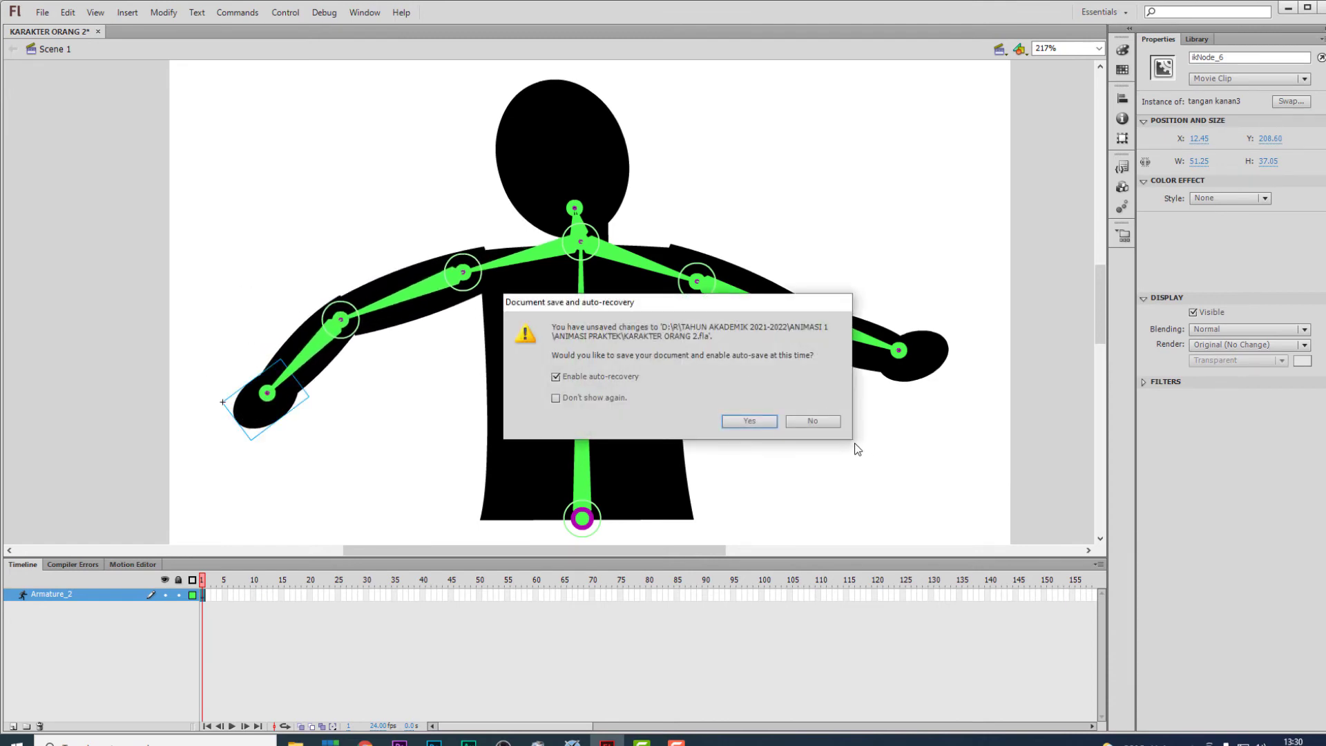
{"action": "left_click", "coordinate": [813, 420]}
- Constrain the rotation of the bone from the neck to the tangan kanan shoulder and test it by moving that arm
{"action": "left_click", "coordinate": [539, 257]}
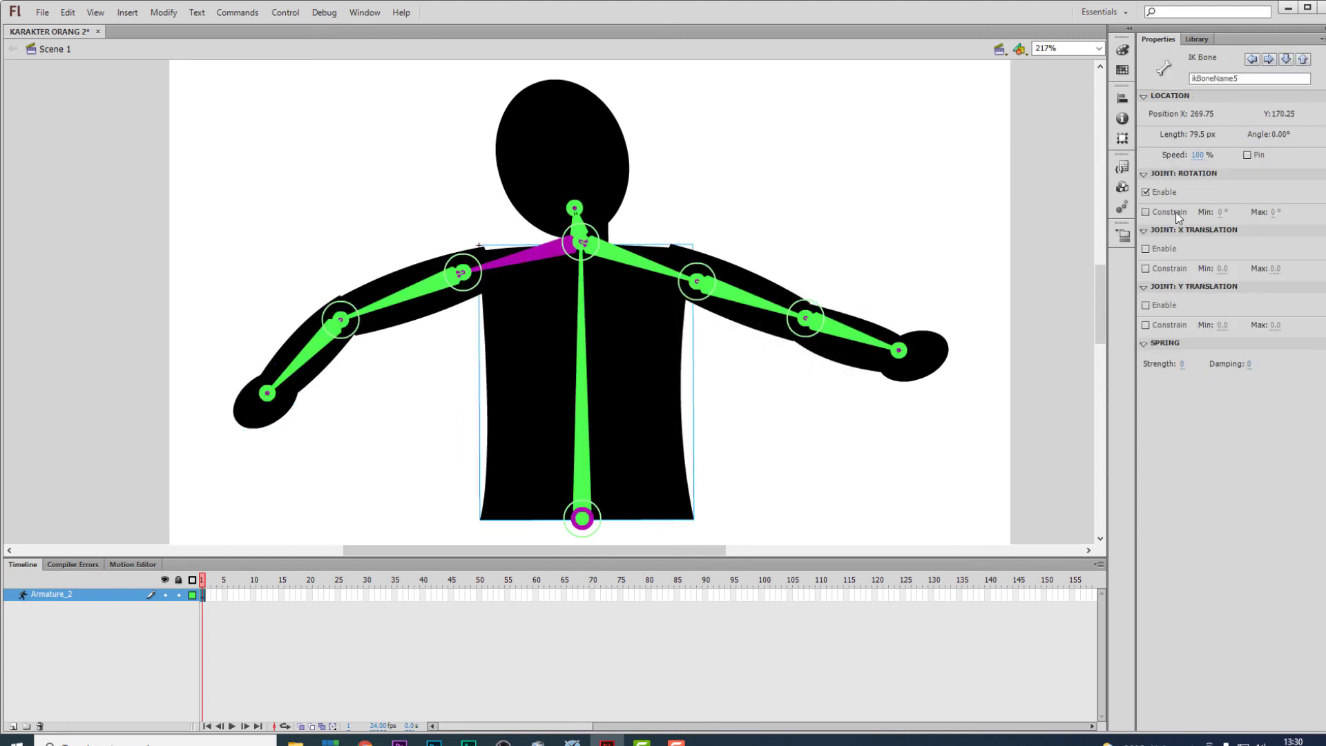
{"action": "left_click", "coordinate": [1146, 212]}
{"action": "left_click_drag", "start_coordinate": [253, 407], "coordinate": [285, 434]}
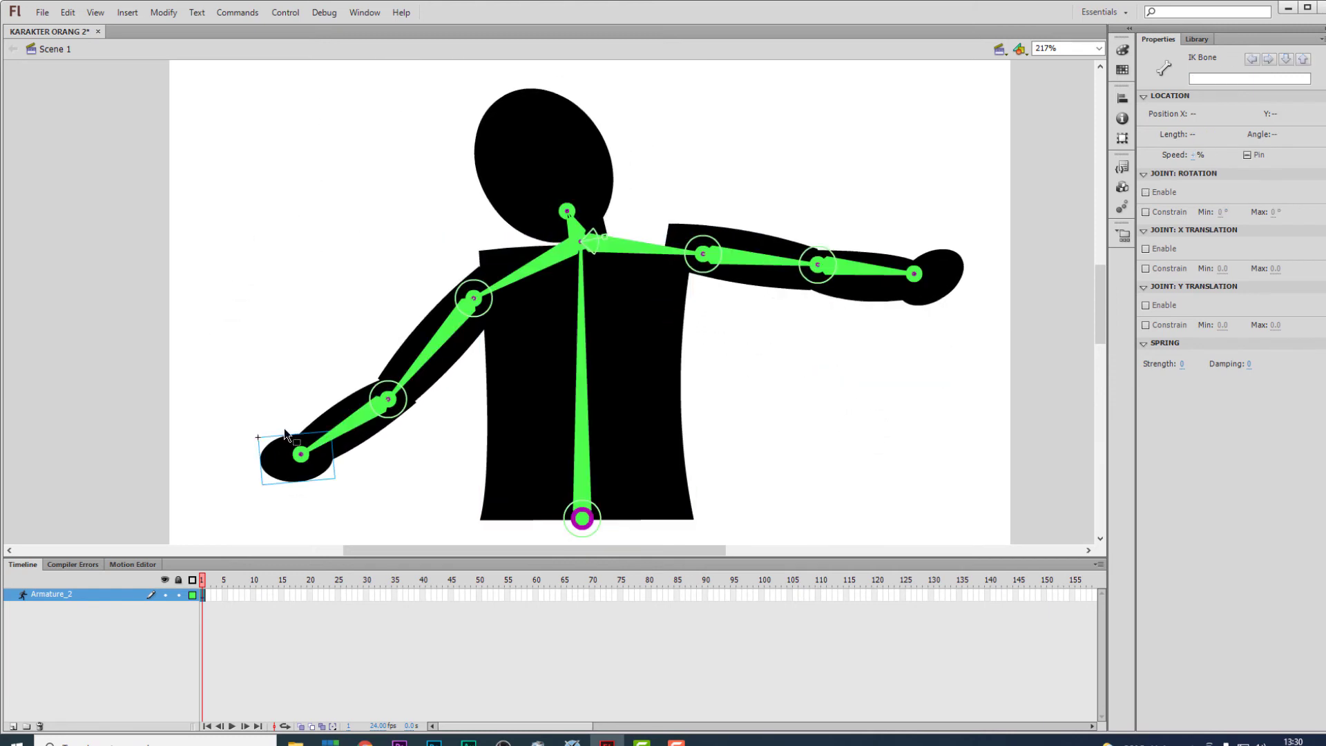
{"action": "key", "text": "ctrl+z"}
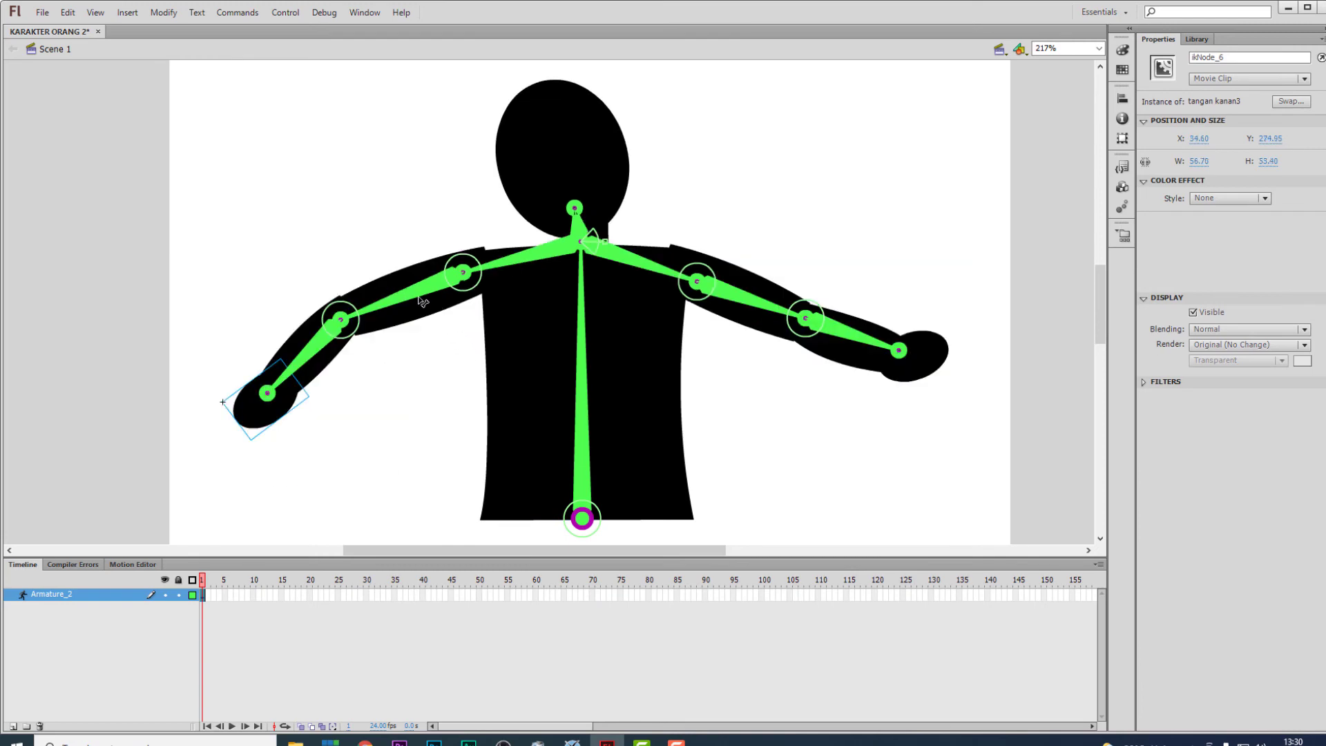
{"action": "left_click", "coordinate": [423, 302]}
{"action": "left_click_drag", "start_coordinate": [432, 277], "coordinate": [415, 310]}
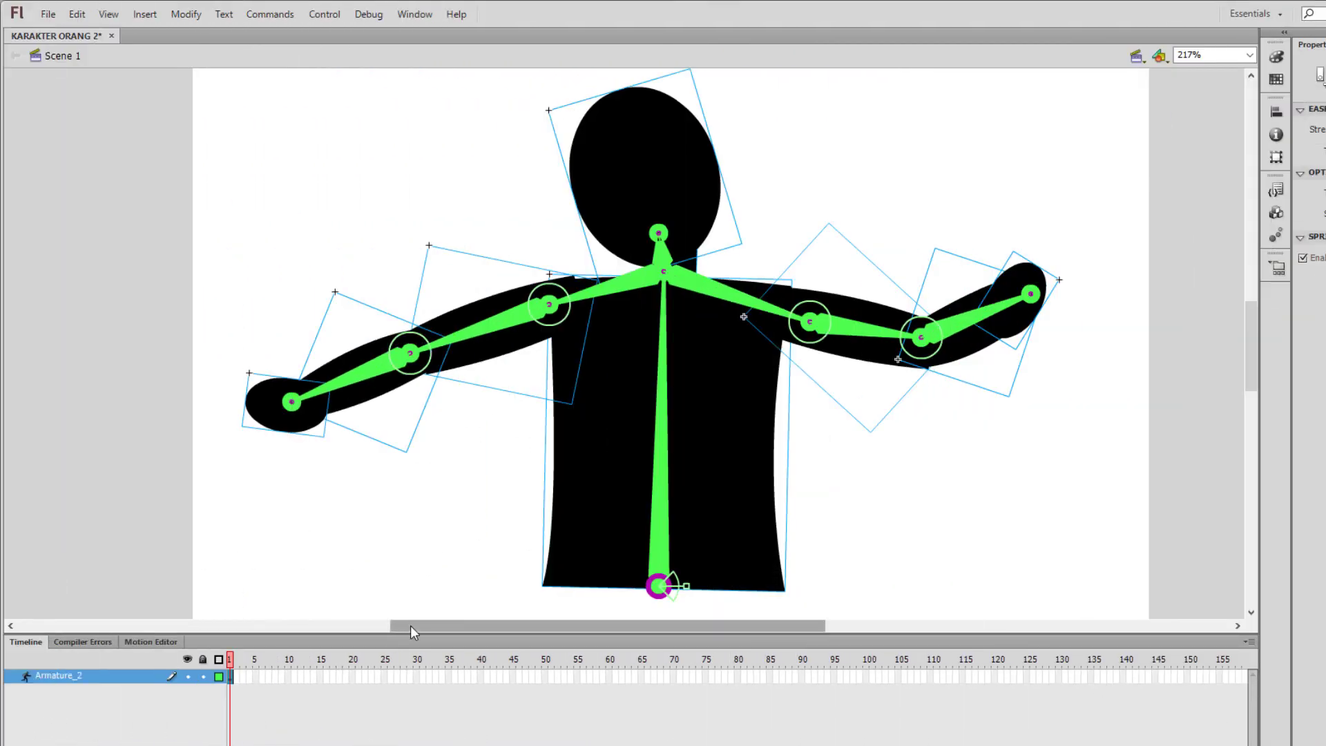
- Extend the Armature_2 layer by inserting a frame at frame 20
{"action": "left_click", "coordinate": [328, 714]}
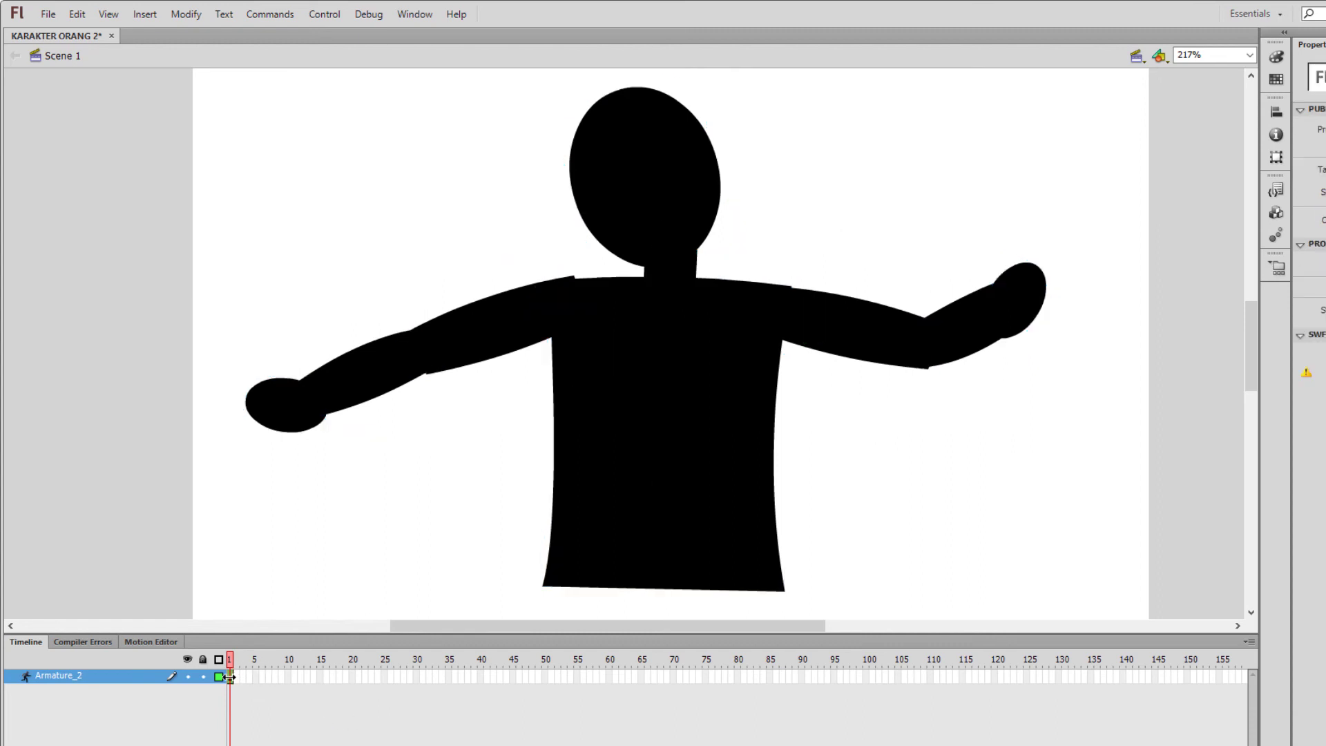
{"action": "left_click", "coordinate": [230, 677]}
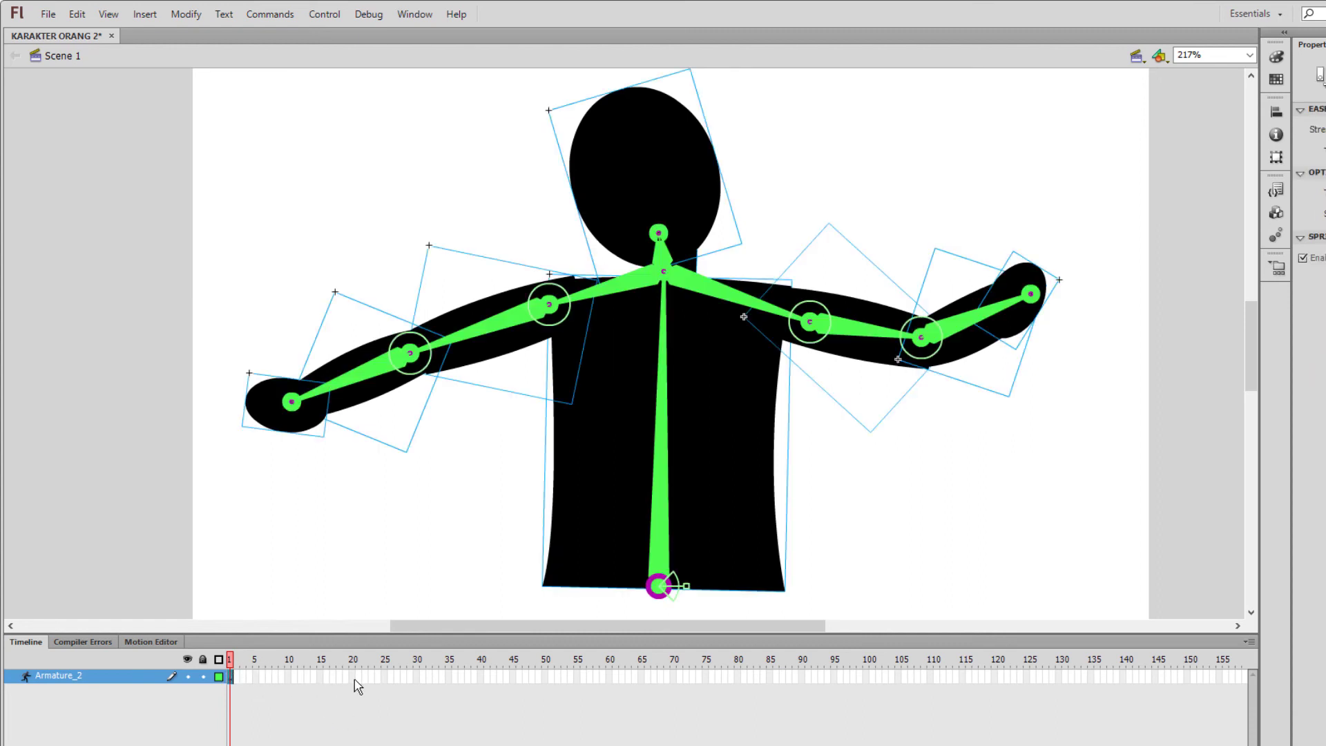
{"action": "right_click", "coordinate": [353, 676]}
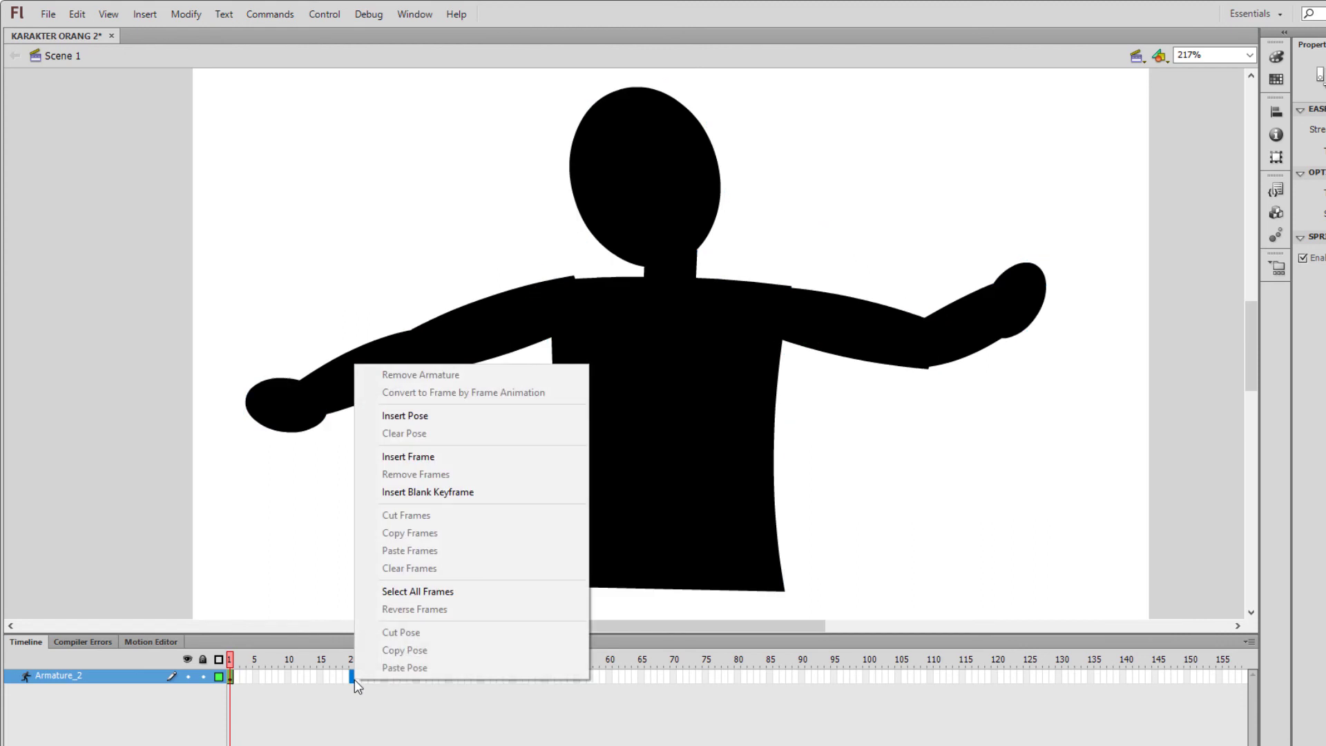
{"action": "left_click", "coordinate": [418, 457]}
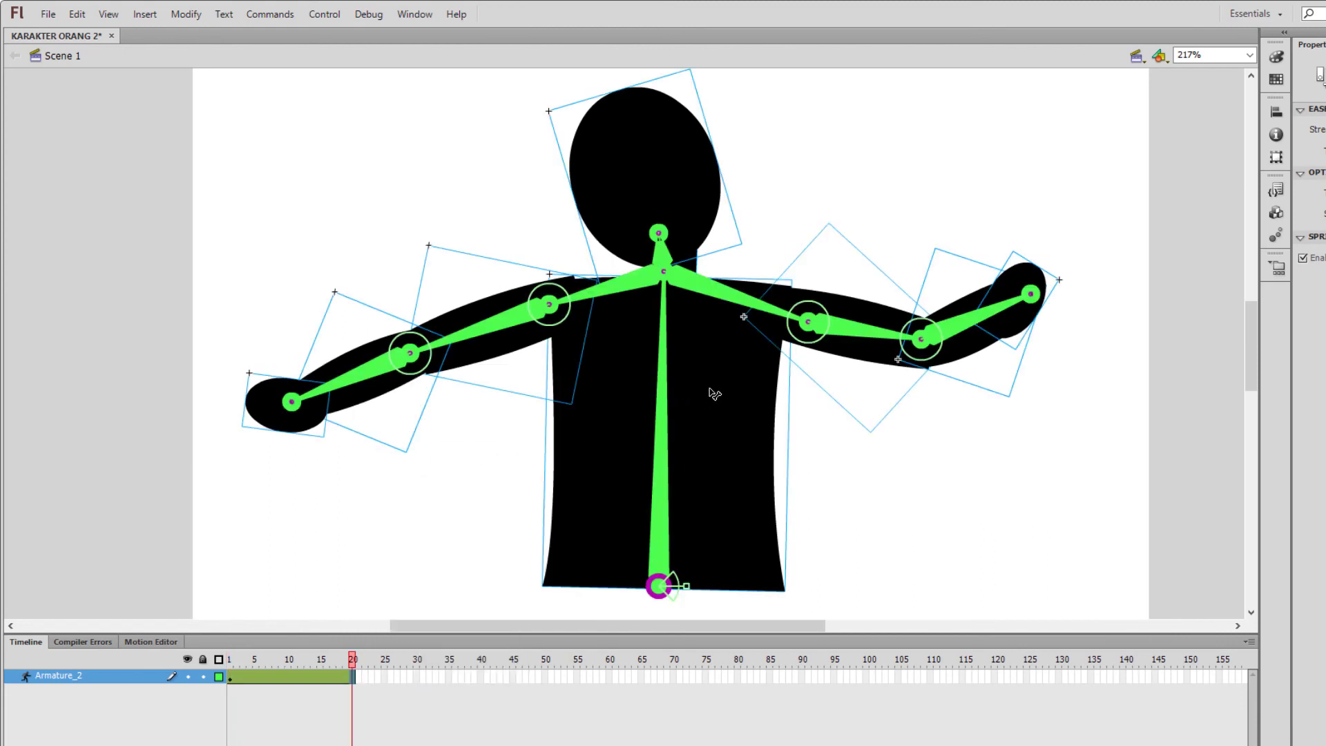
- Pose the character at frame 20 with torso and head leaning right, the tangan kanan hand raised and the tangan kiri hand lowered, and preview the motion
{"action": "left_click_drag", "start_coordinate": [715, 394], "coordinate": [761, 411]}
{"action": "left_click_drag", "start_coordinate": [336, 306], "coordinate": [485, 123]}
{"action": "left_click_drag", "start_coordinate": [788, 181], "coordinate": [835, 169]}
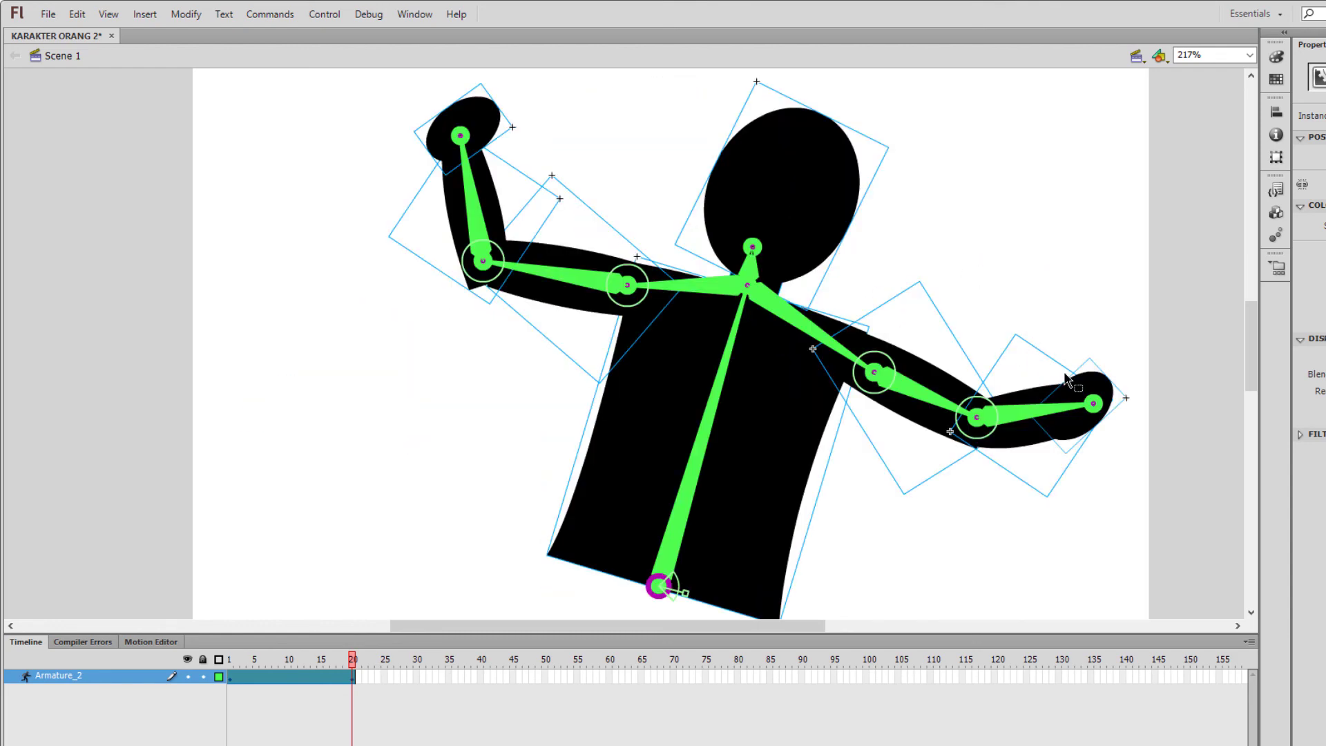
{"action": "left_click_drag", "start_coordinate": [1065, 379], "coordinate": [893, 542]}
{"action": "left_click_drag", "start_coordinate": [231, 658], "coordinate": [353, 660]}
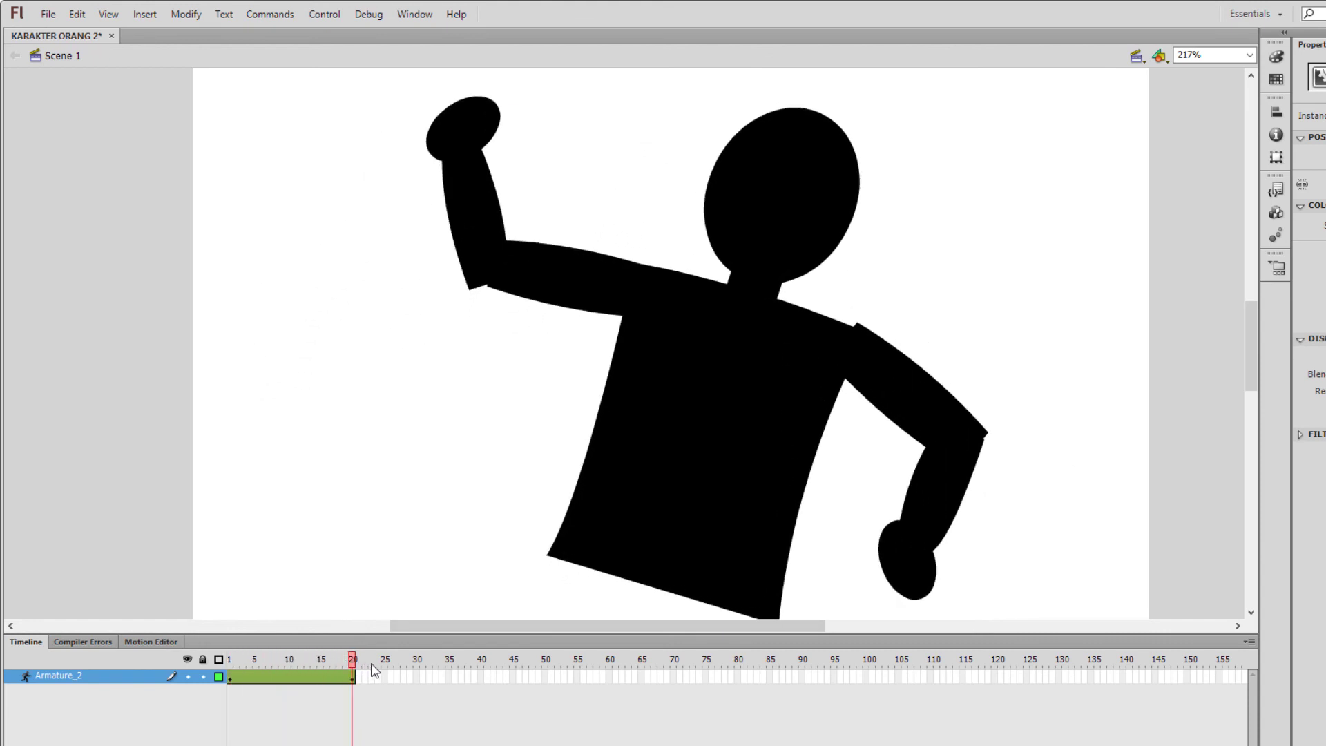
- Extend the armature to frame 40 and pose the character with torso and head leaning left, tangan kiri hand raised and tangan kanan arm lowered
{"action": "right_click", "coordinate": [482, 683]}
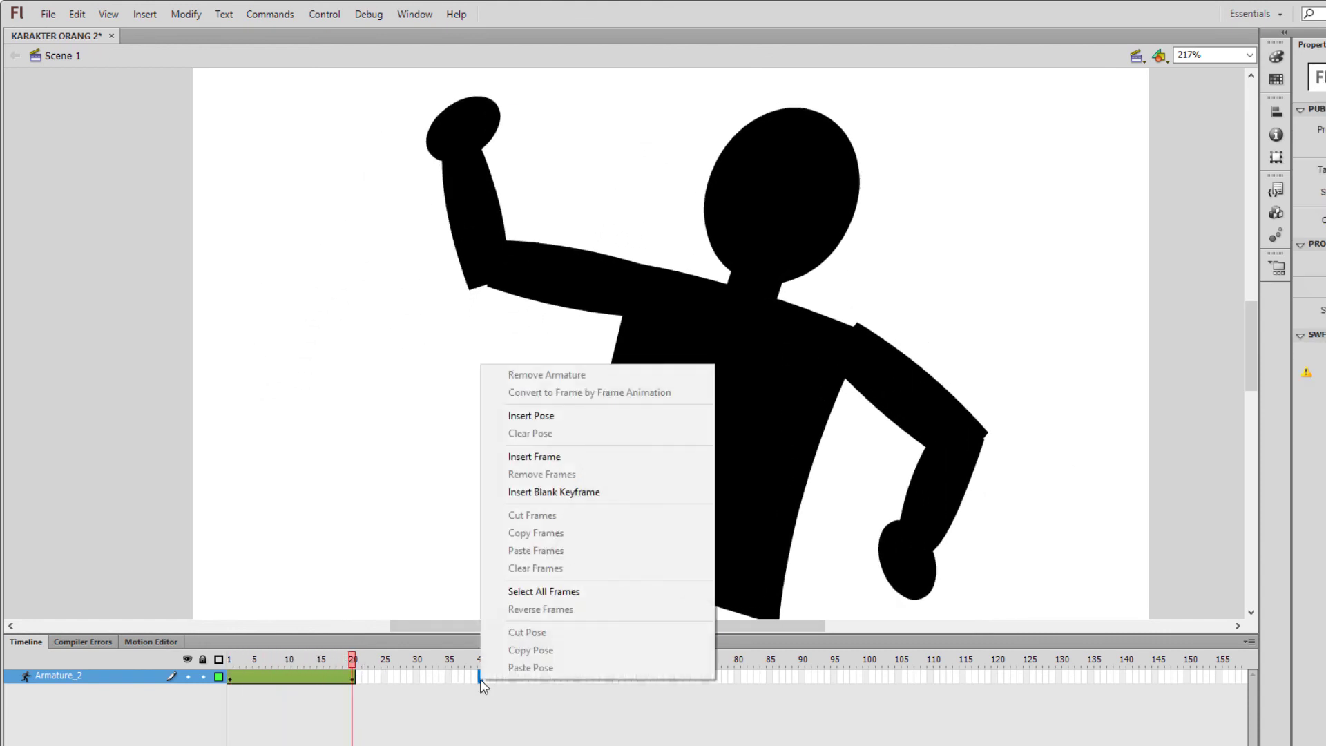
{"action": "left_click", "coordinate": [525, 455]}
{"action": "left_click_drag", "start_coordinate": [652, 390], "coordinate": [615, 400]}
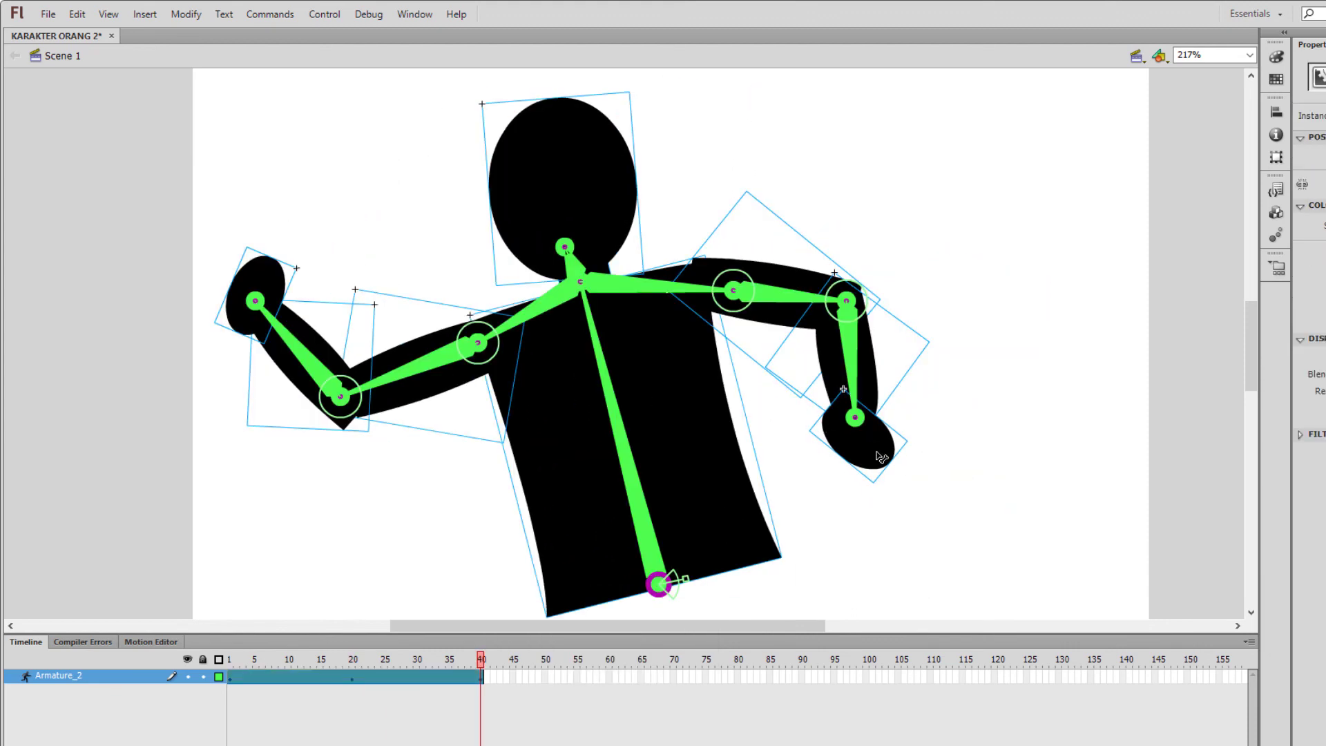
{"action": "left_click_drag", "start_coordinate": [883, 450], "coordinate": [872, 84]}
{"action": "key", "text": "ctrl+a"}
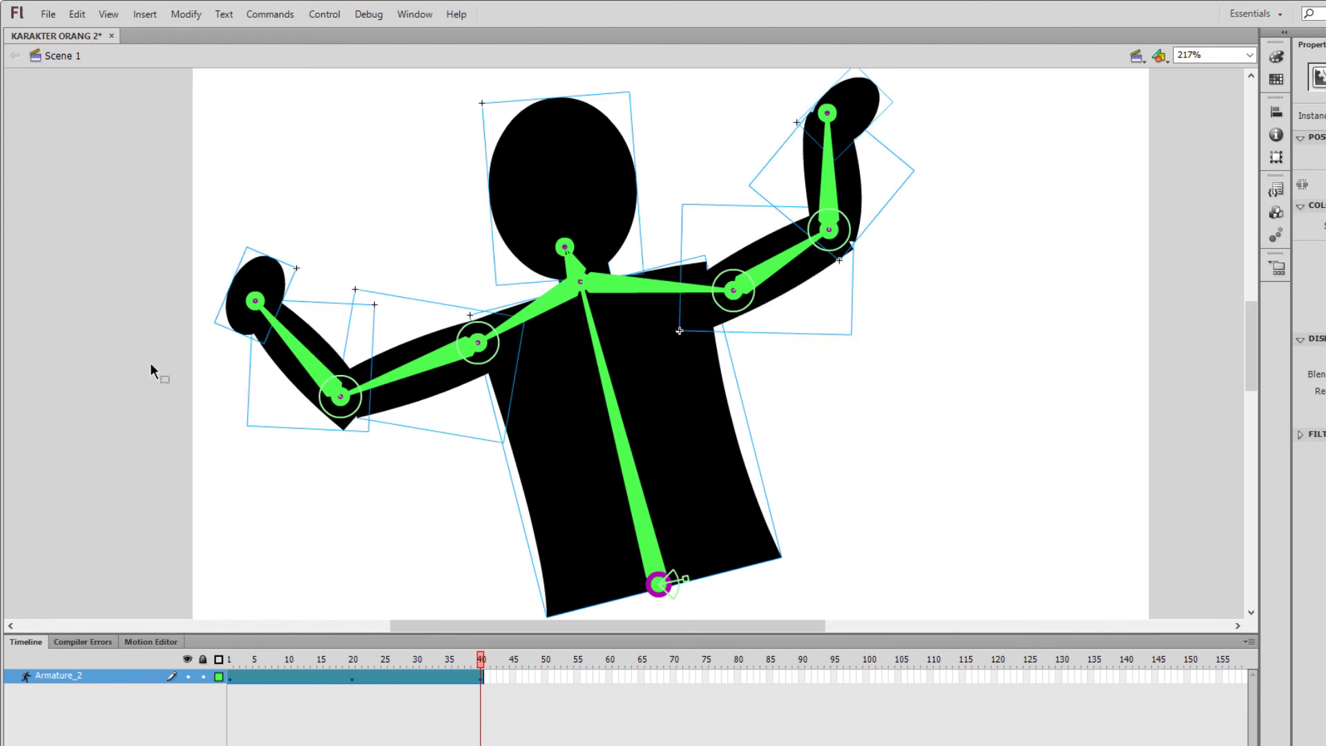
{"action": "left_click_drag", "start_coordinate": [257, 279], "coordinate": [291, 588]}
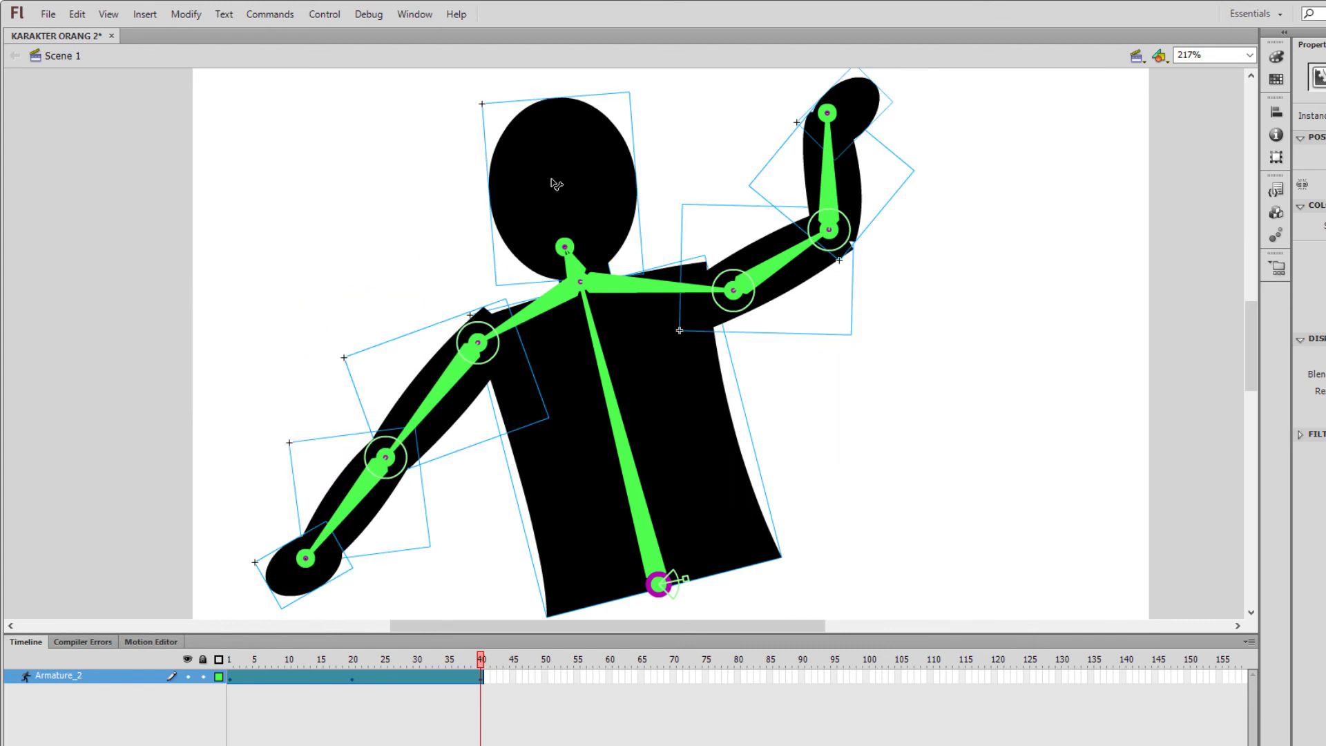
{"action": "left_click_drag", "start_coordinate": [556, 184], "coordinate": [521, 197]}
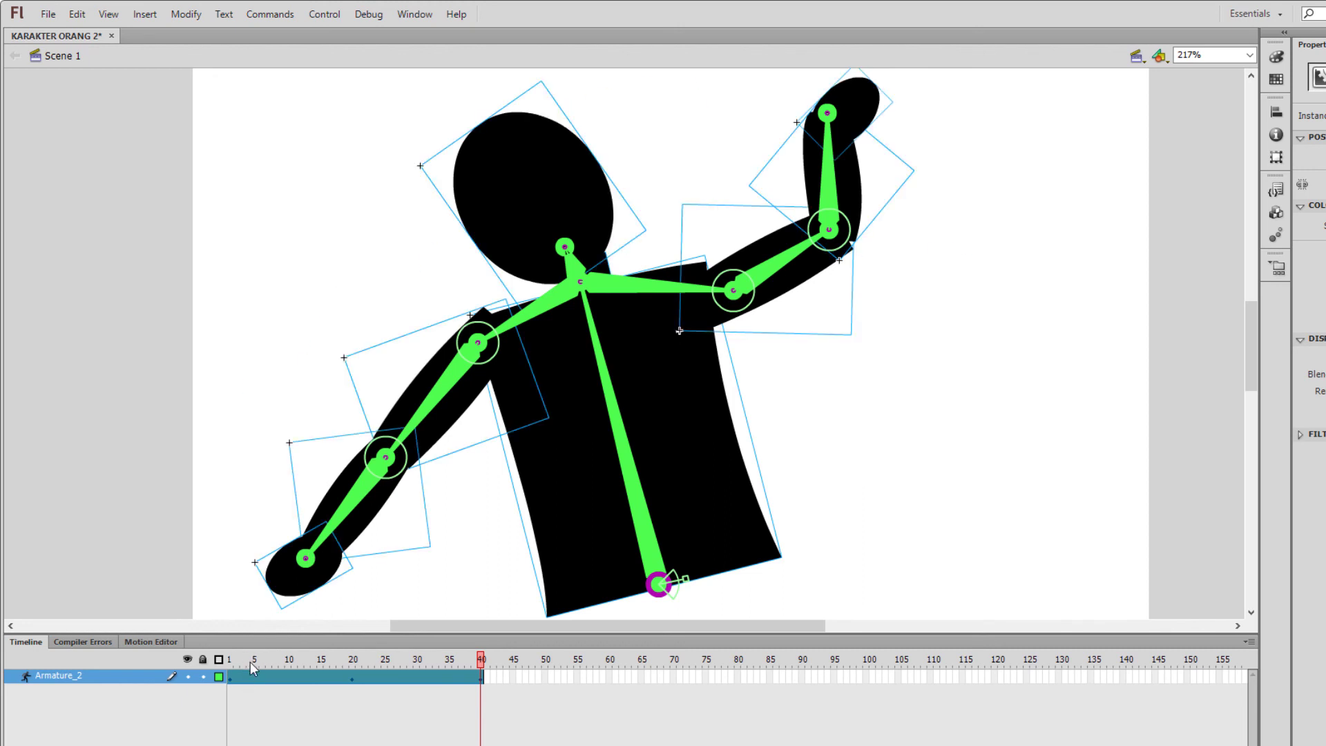
- Preview the armature animation by scrubbing the timeline and testing the movie, and close the test window
{"action": "left_click_drag", "start_coordinate": [232, 661], "coordinate": [294, 658]}
{"action": "left_click_drag", "start_coordinate": [190, 656], "coordinate": [176, 665]}
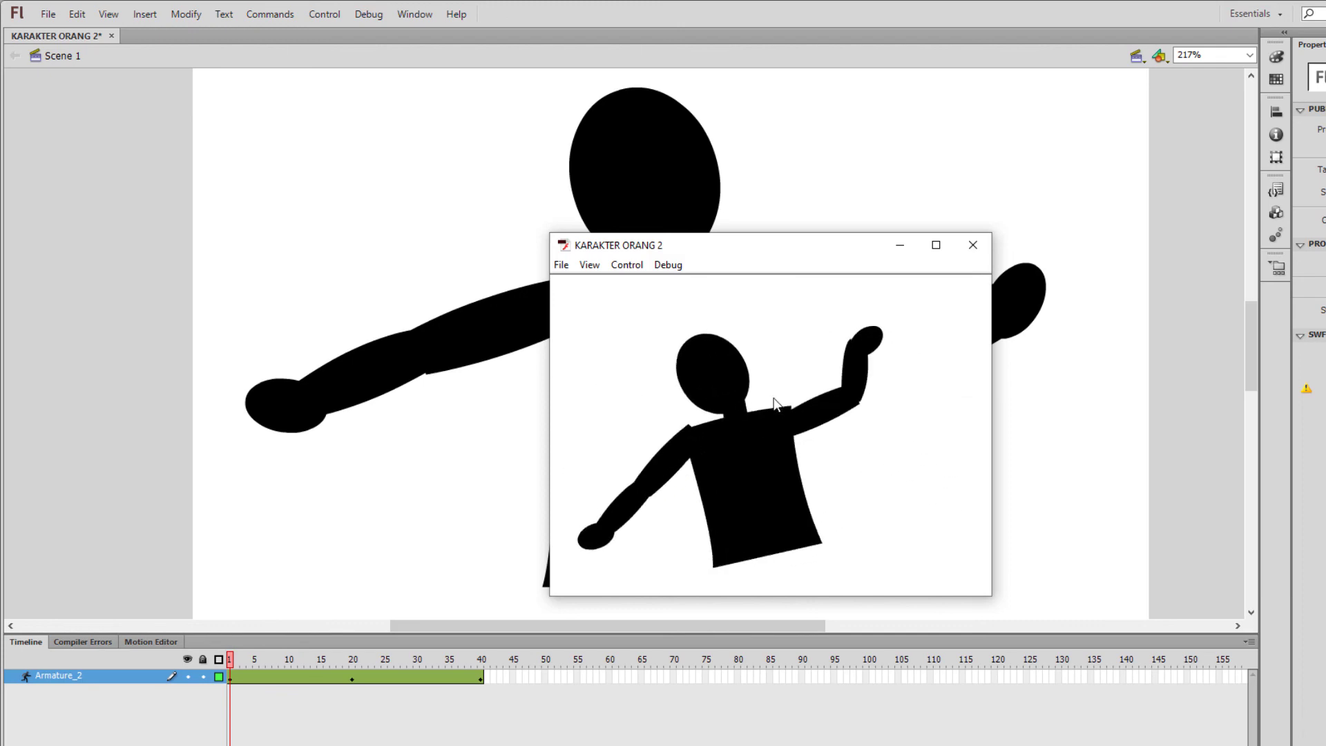
{"action": "left_click", "coordinate": [973, 250]}
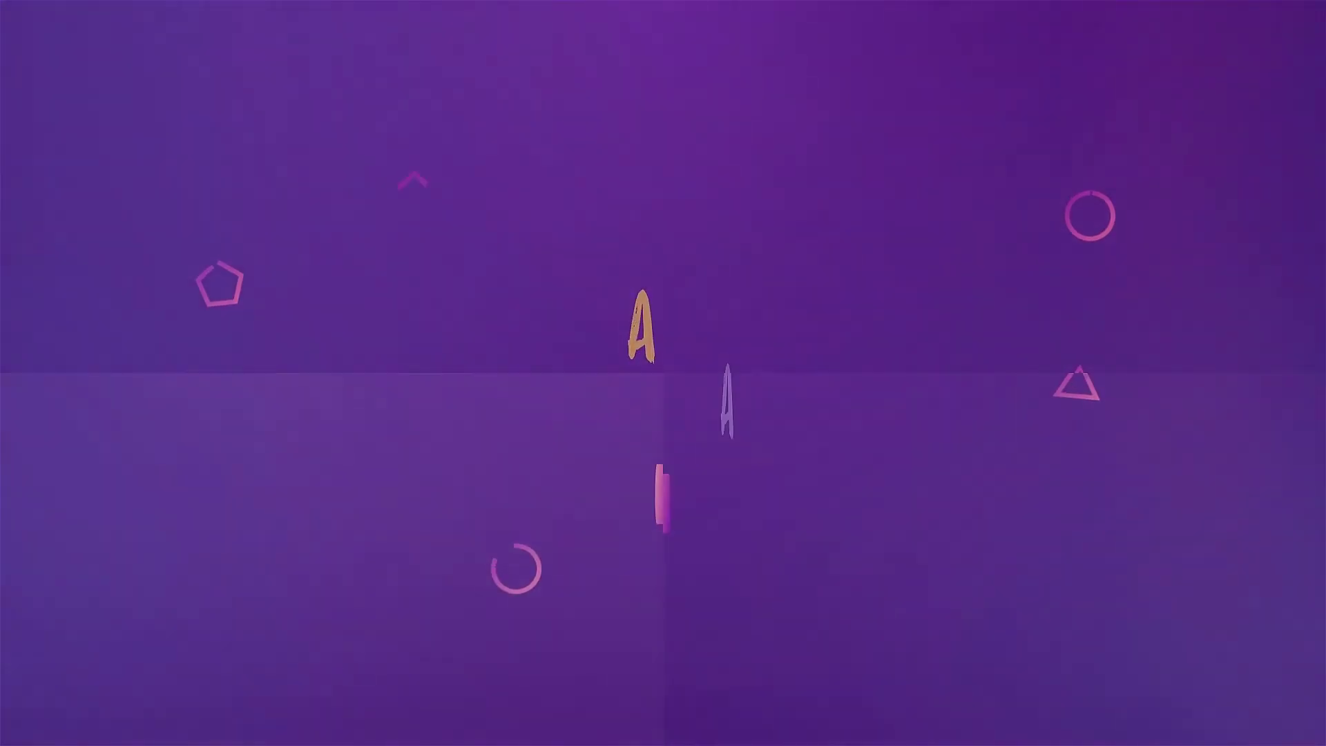